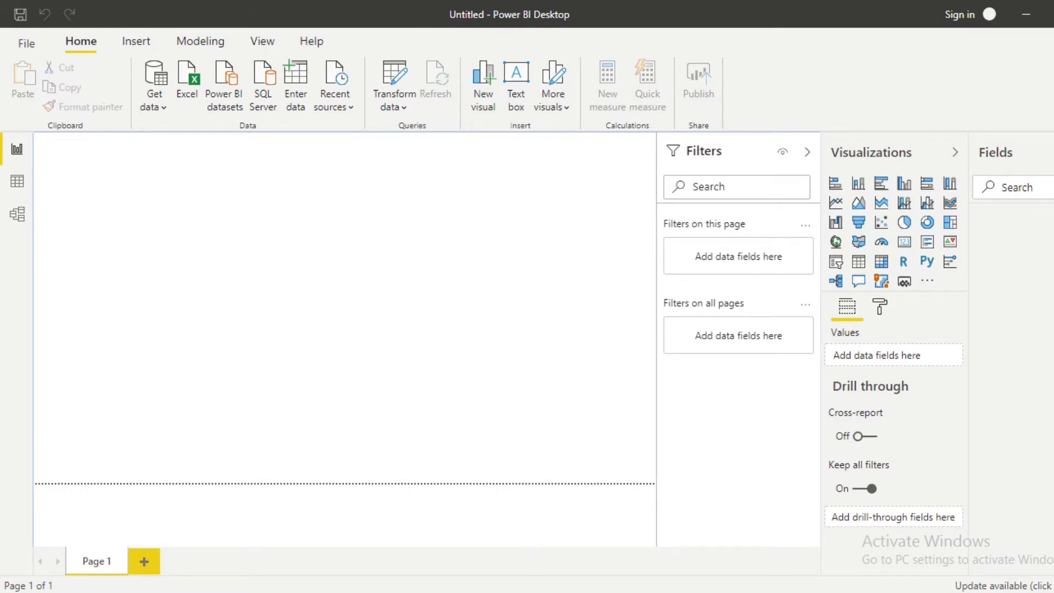
Review the Excel source table's headers and values from Agent through Amount, including Customer and Date
key("alt+Tab")
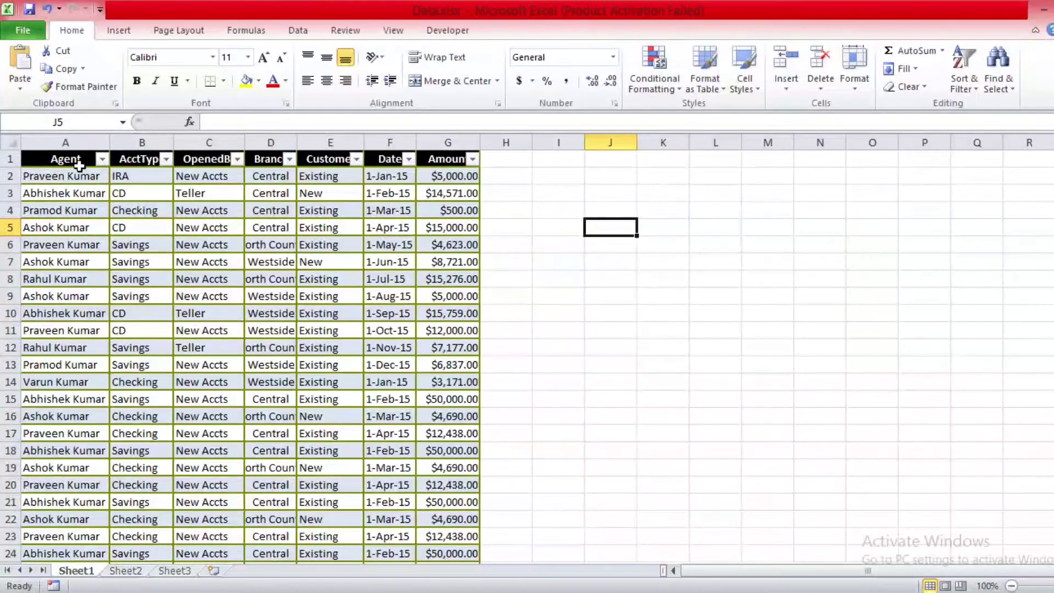
left_click(77, 188)
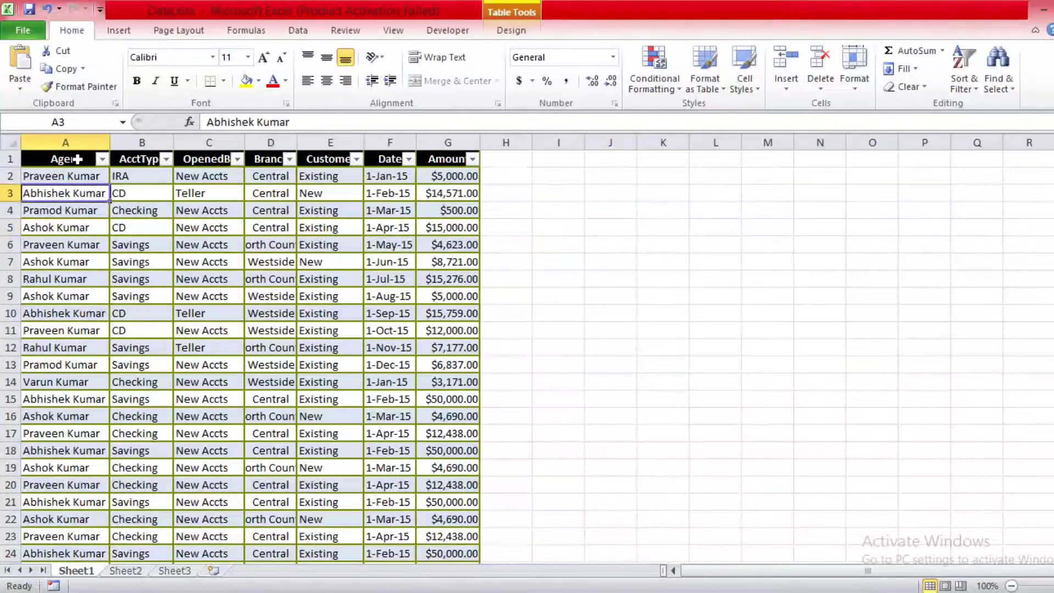
left_click_drag(78, 158, 446, 160)
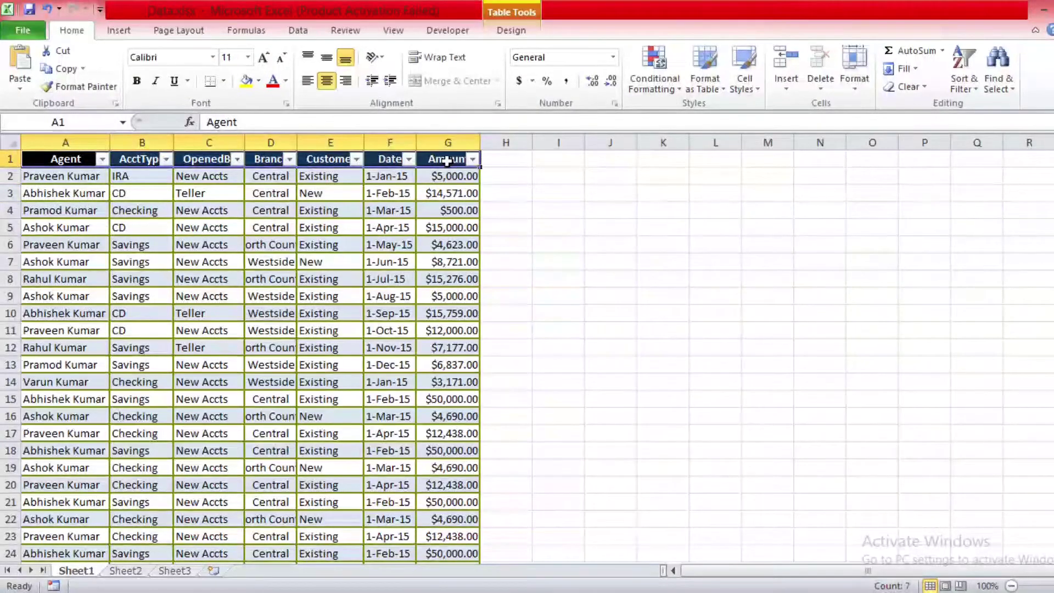
left_click(454, 190)
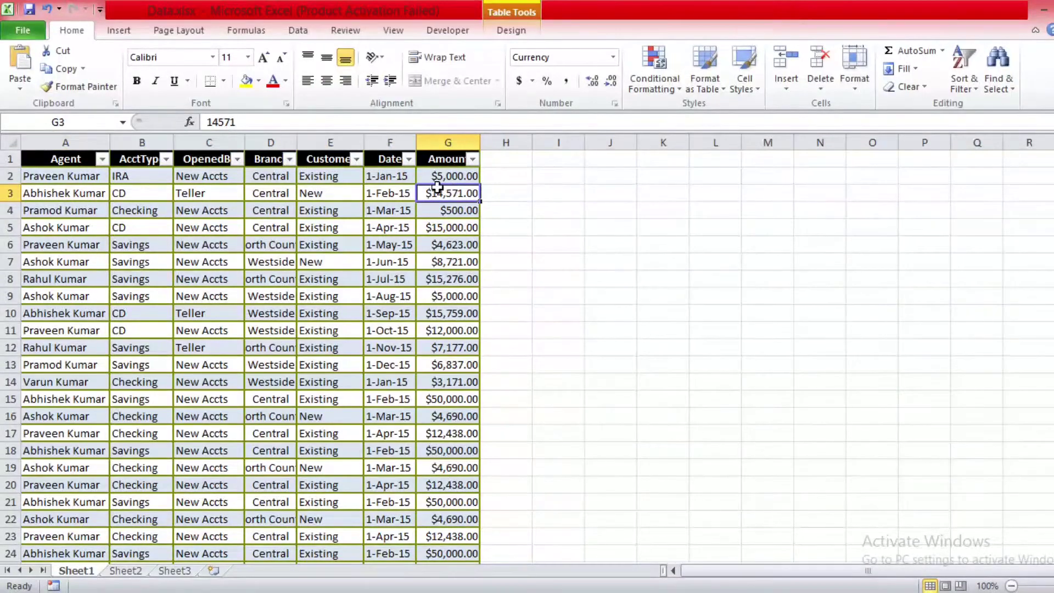
left_click(397, 139)
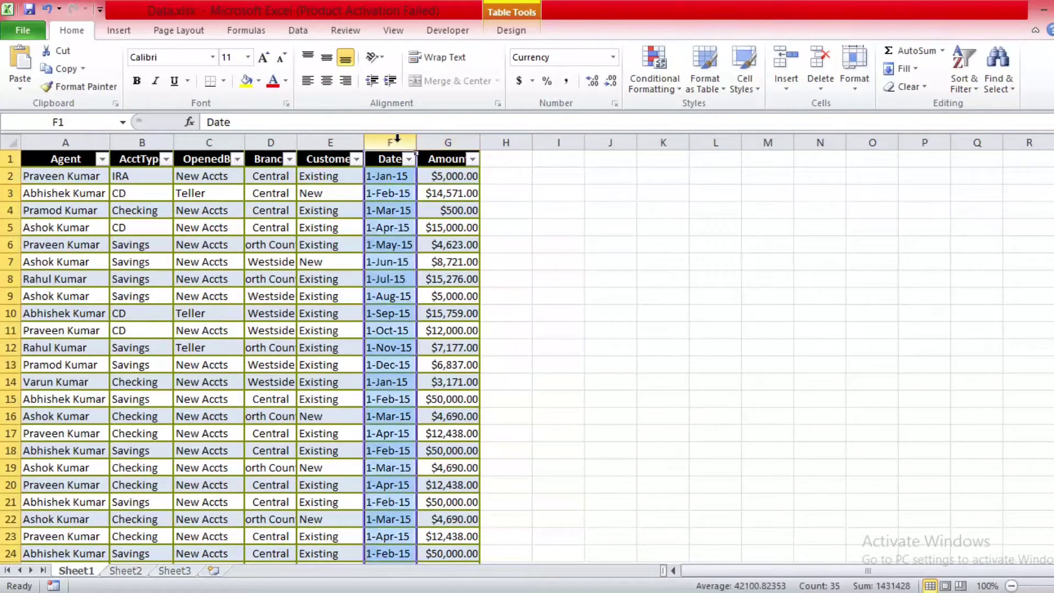
left_click(393, 195)
left_click_drag(57, 159, 1015, 151)
left_click(1011, 174)
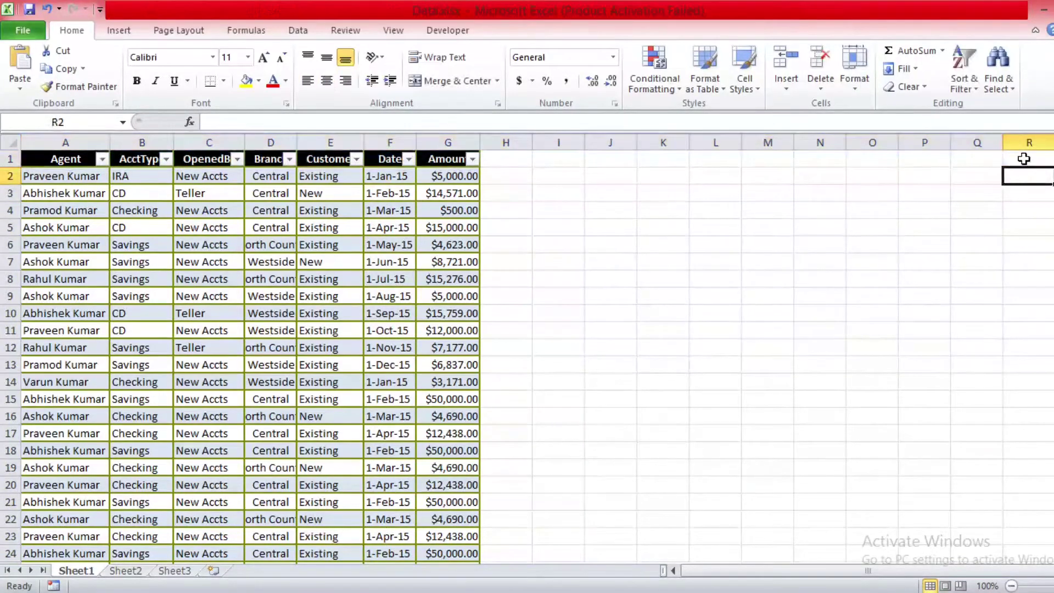
left_click(1024, 158)
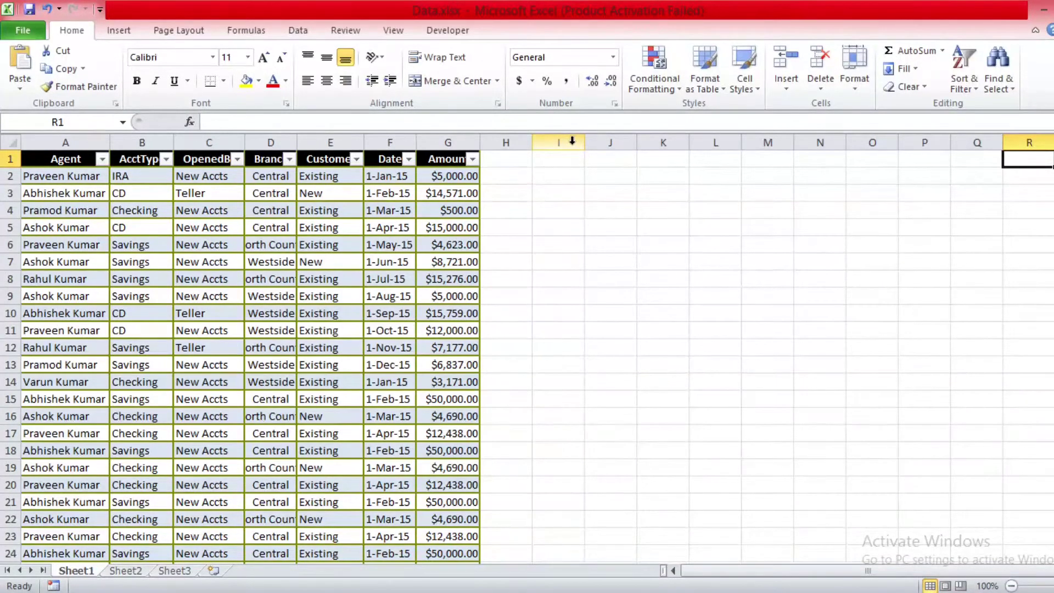
left_click(607, 158)
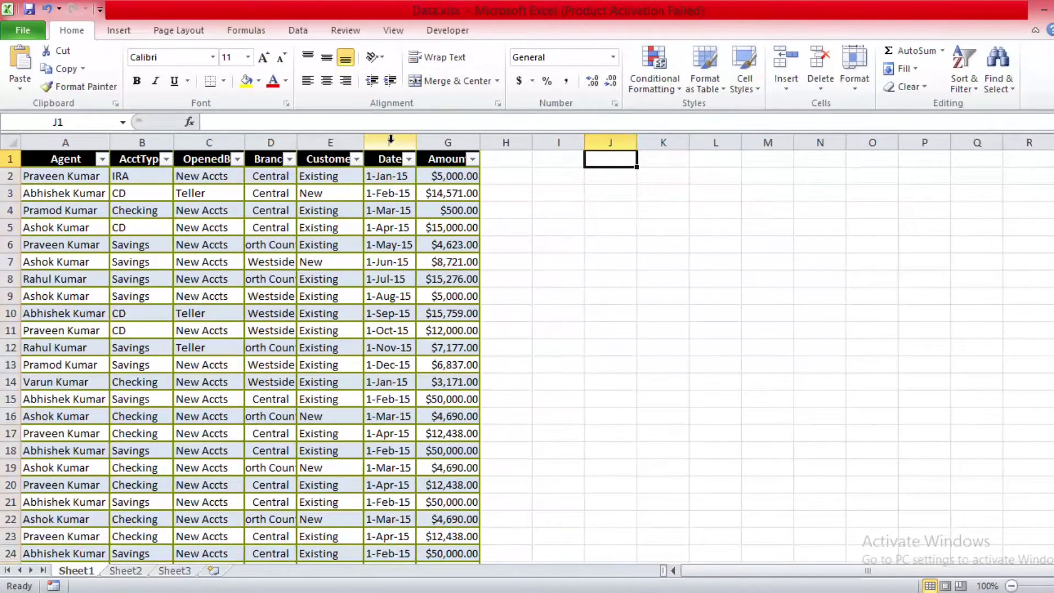
left_click_drag(390, 136, 339, 140)
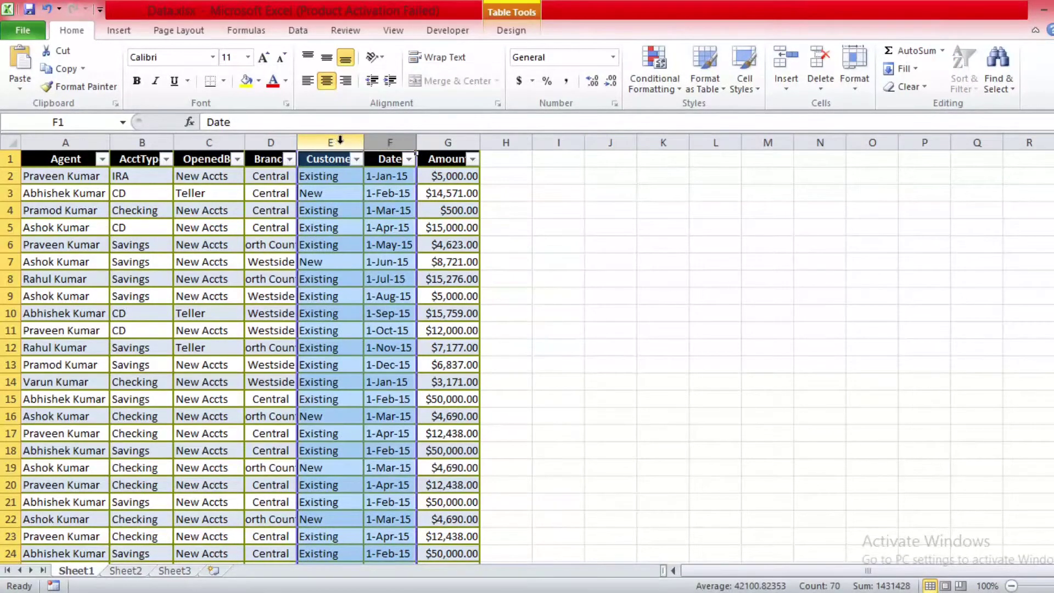
left_click(335, 189)
left_click(330, 159)
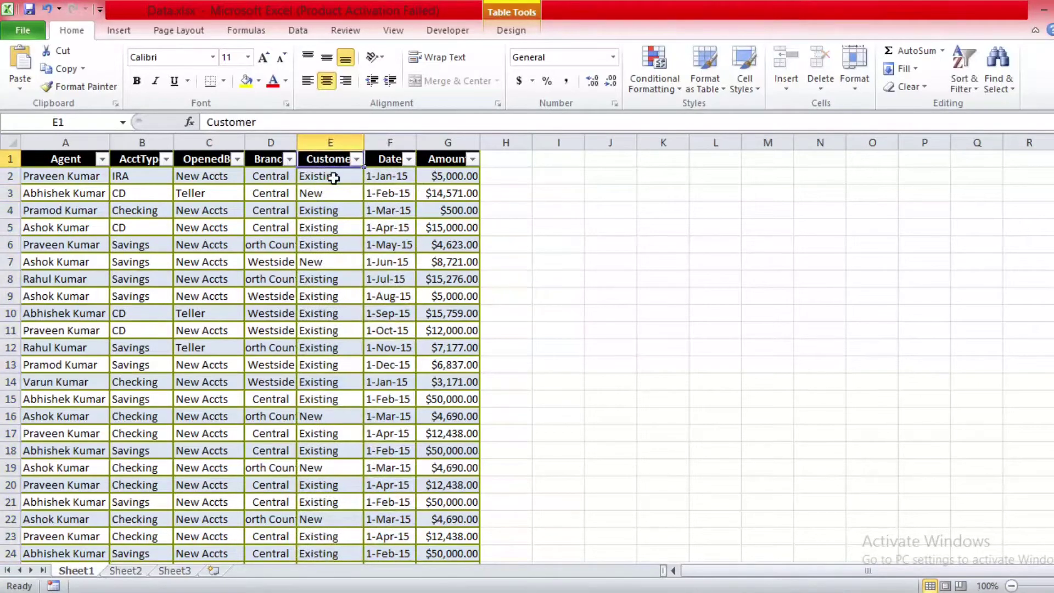
left_click(334, 178)
left_click(340, 141)
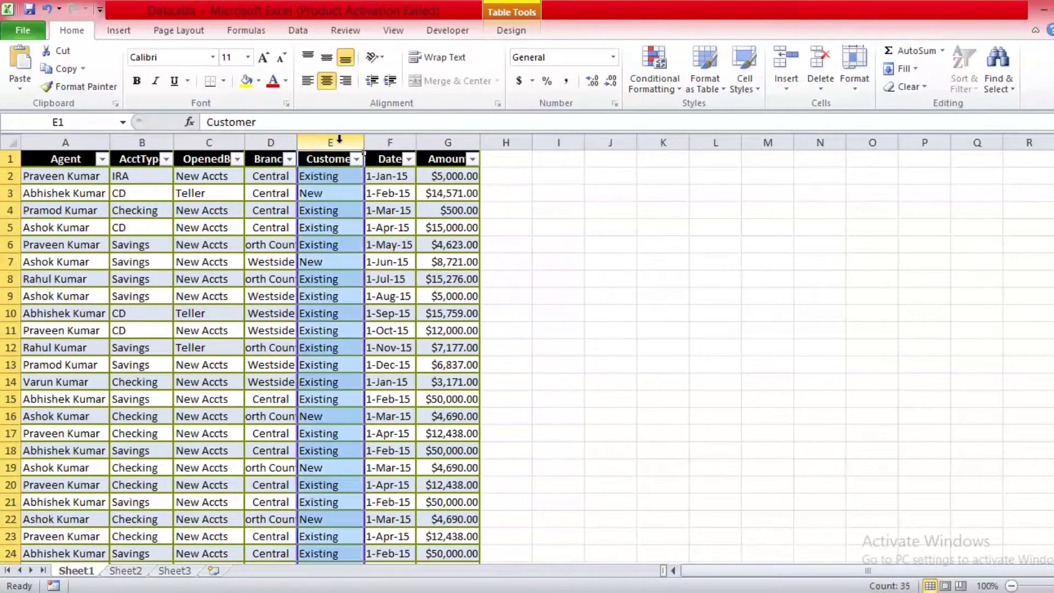
left_click(387, 140)
left_click(336, 140)
left_click(380, 213)
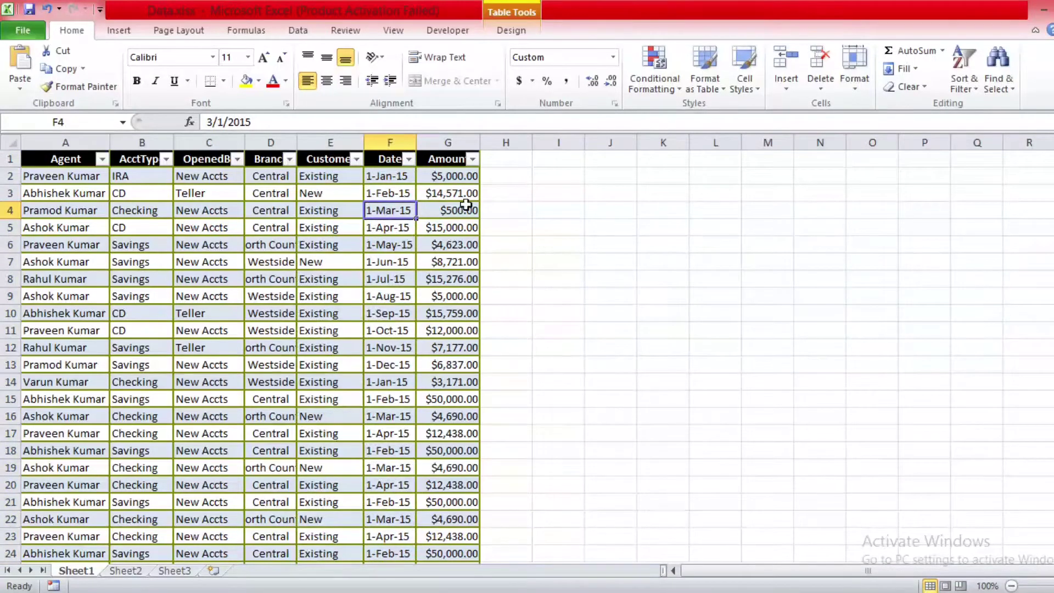
left_click_drag(75, 159, 430, 162)
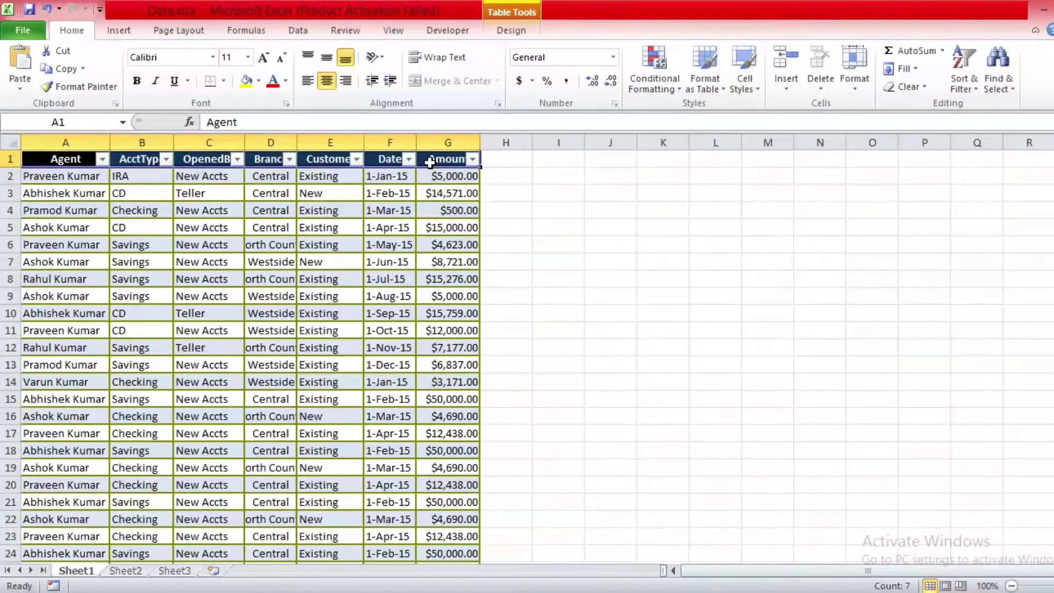
Inspect the empty column H cells just right of the Amount column
left_click(510, 162)
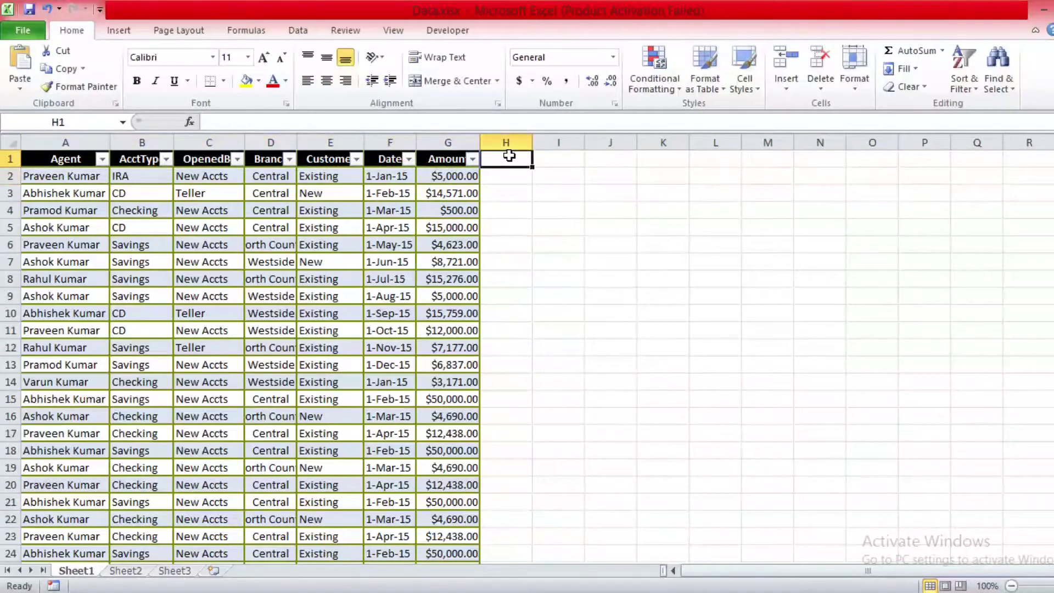
left_click(511, 175)
left_click(509, 157)
left_click(510, 192)
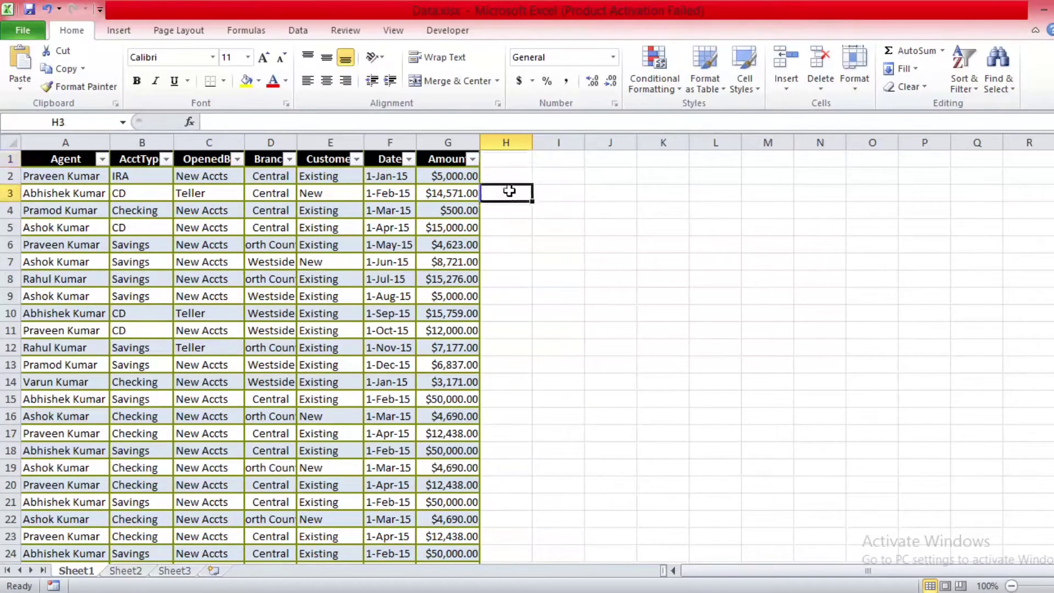
left_click(509, 161)
left_click(510, 189)
left_click(511, 161)
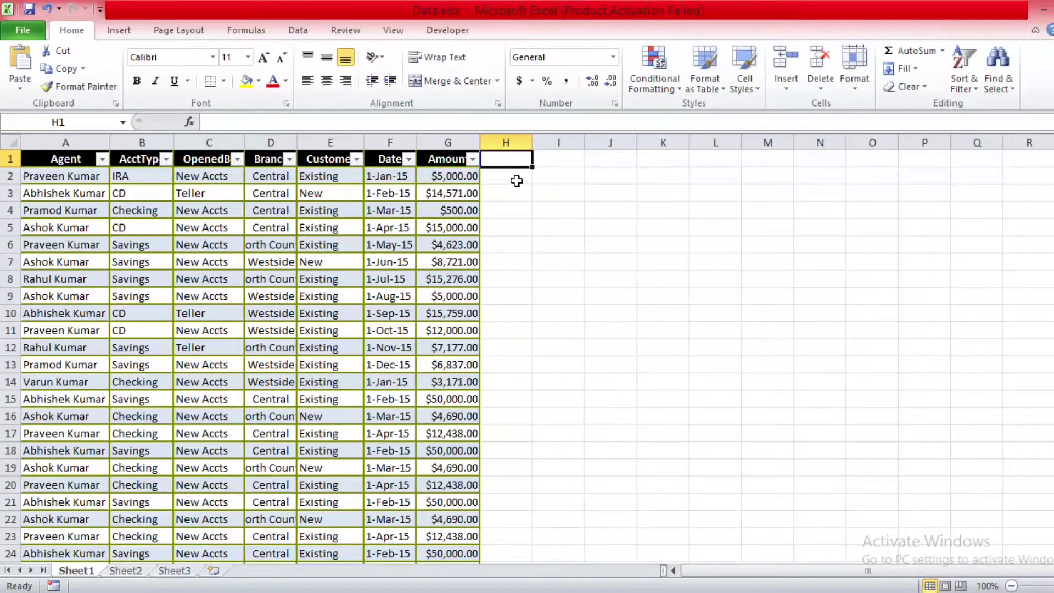
left_click(514, 225)
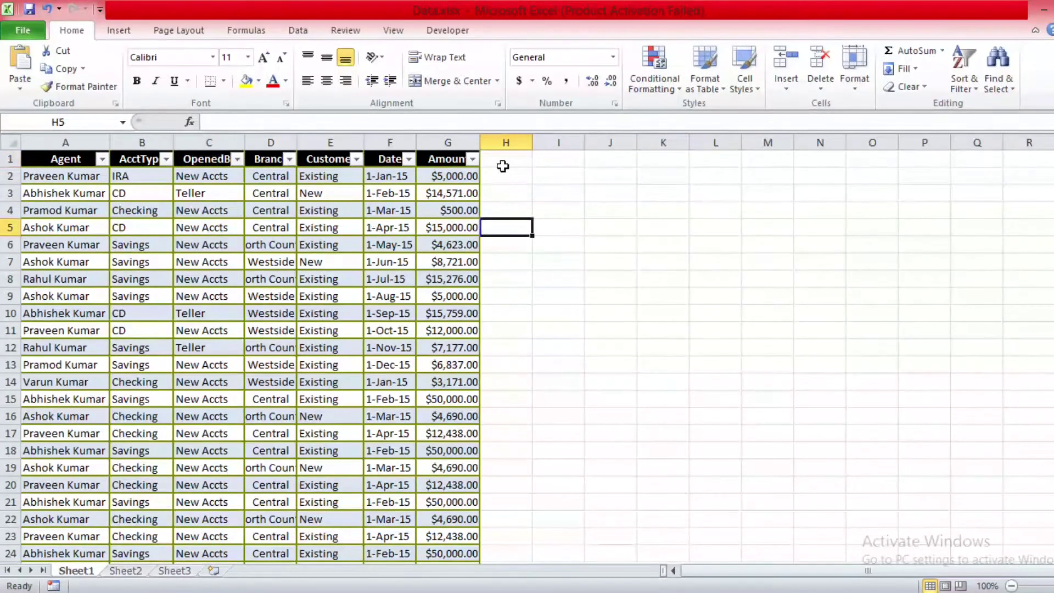
left_click(502, 162)
left_click(502, 208)
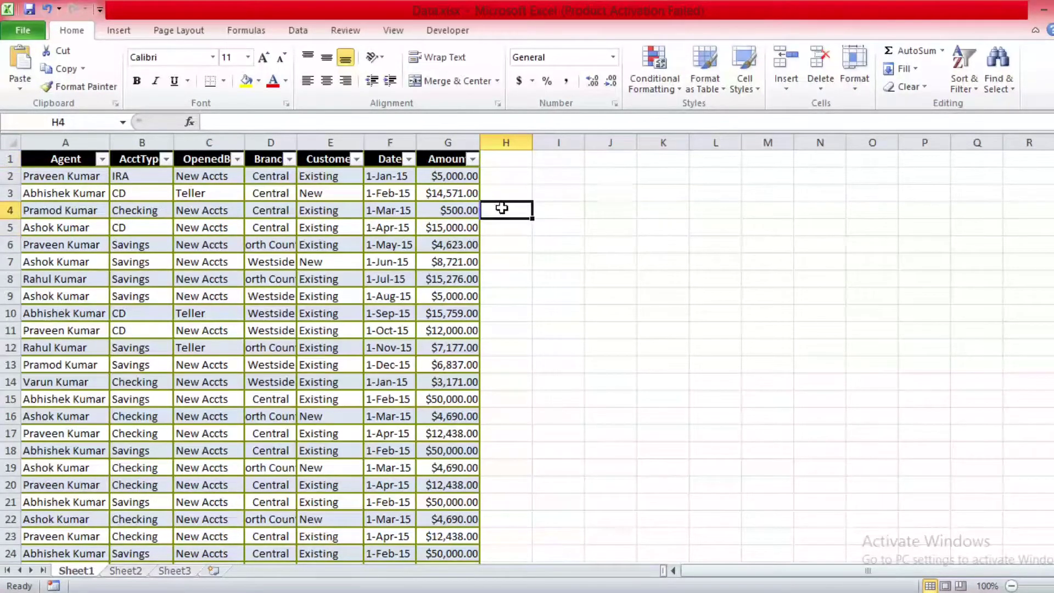
left_click(69, 160)
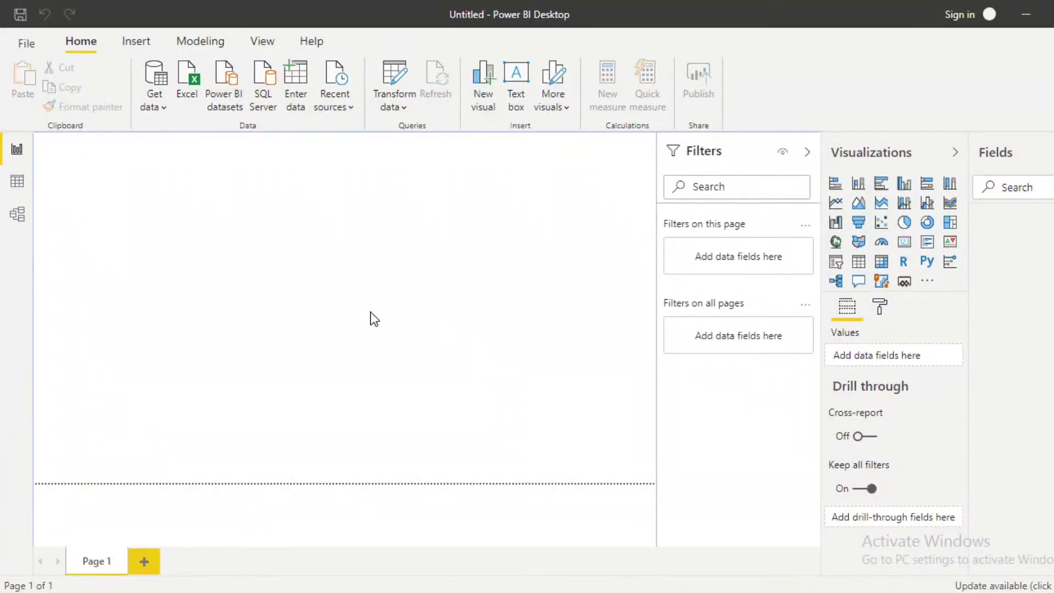
Import Table1 from the Data.xlsx workbook into Power BI
left_click(190, 80)
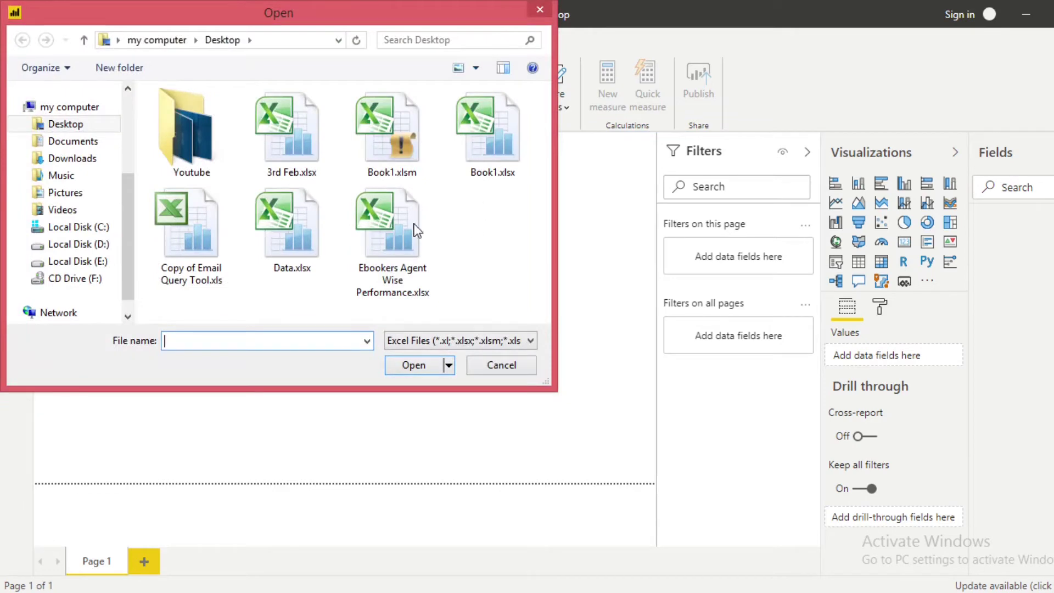
double_click(286, 255)
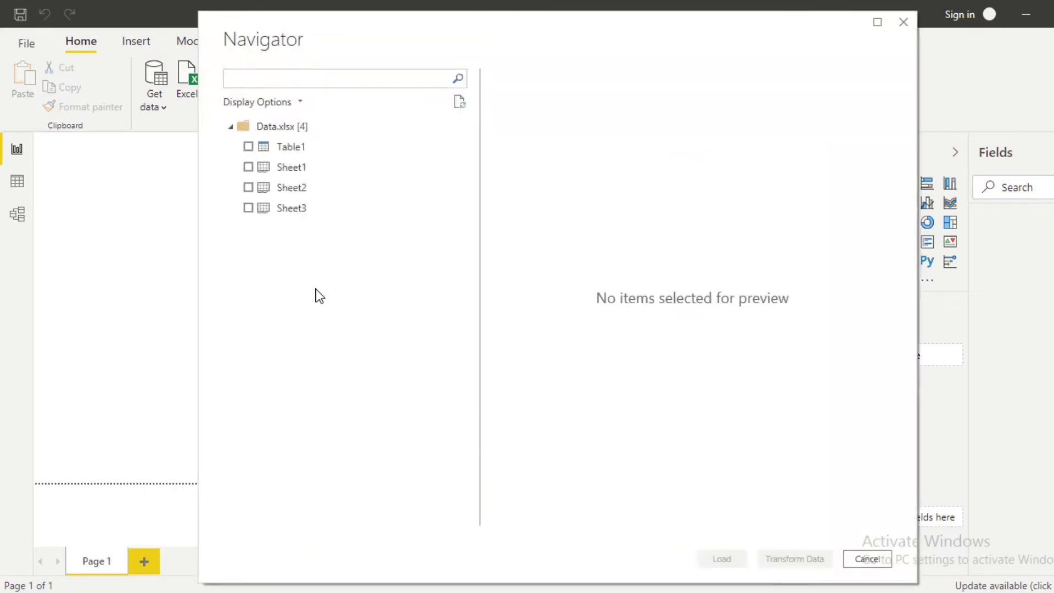
left_click(248, 147)
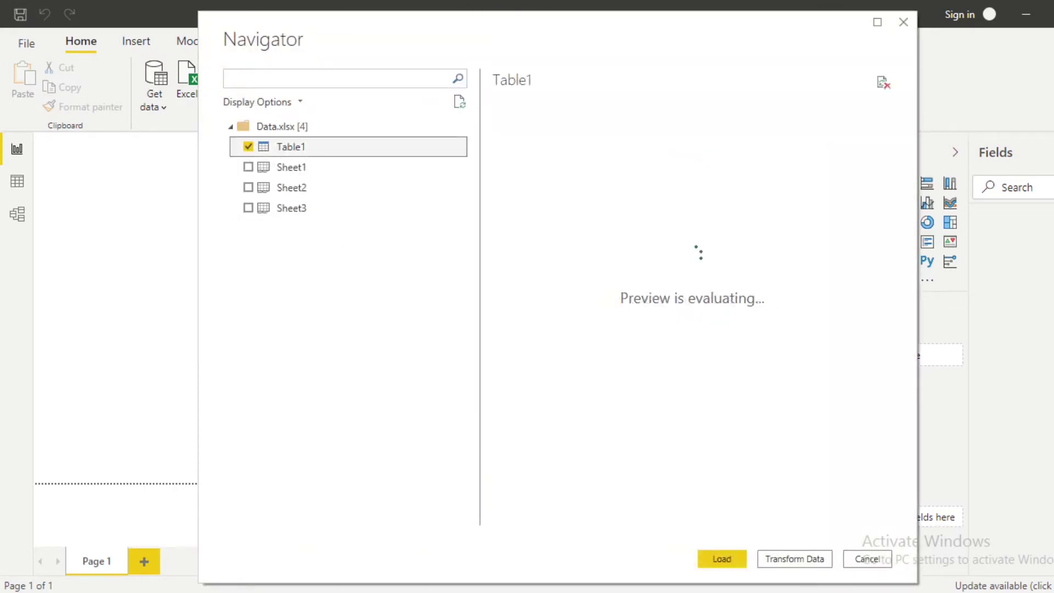
left_click(724, 559)
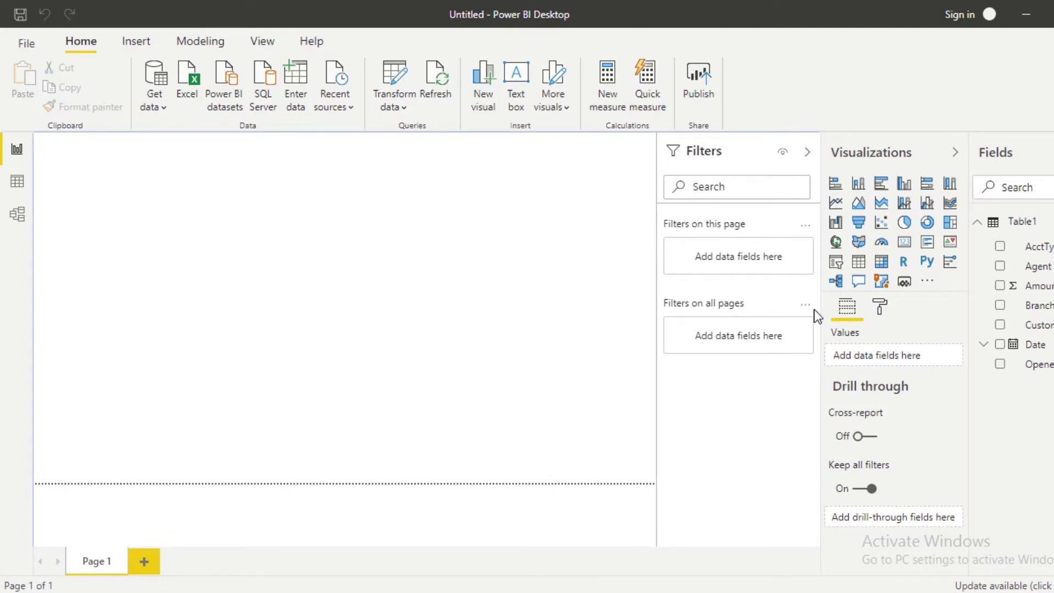
Add a table visual showing the Agent, Branch, Customer and Amount fields
left_click(859, 263)
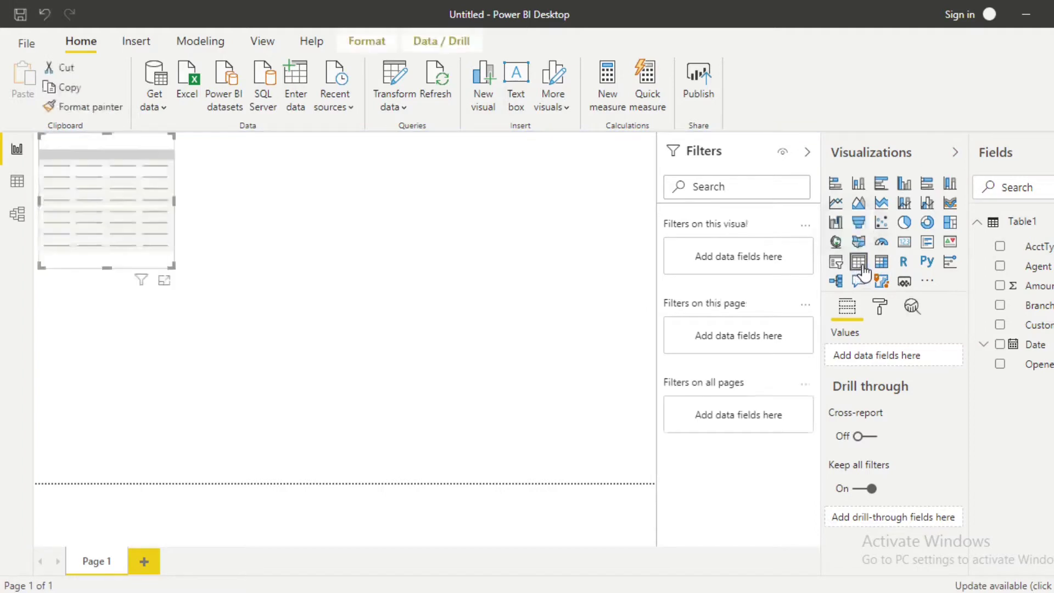
left_click(1001, 266)
left_click(1001, 306)
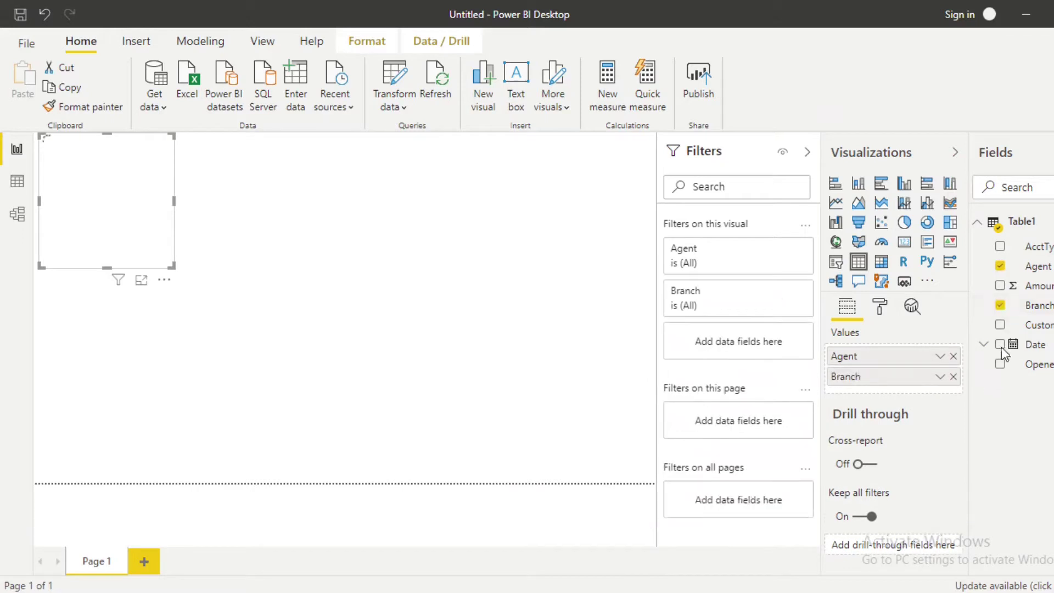
left_click(1000, 324)
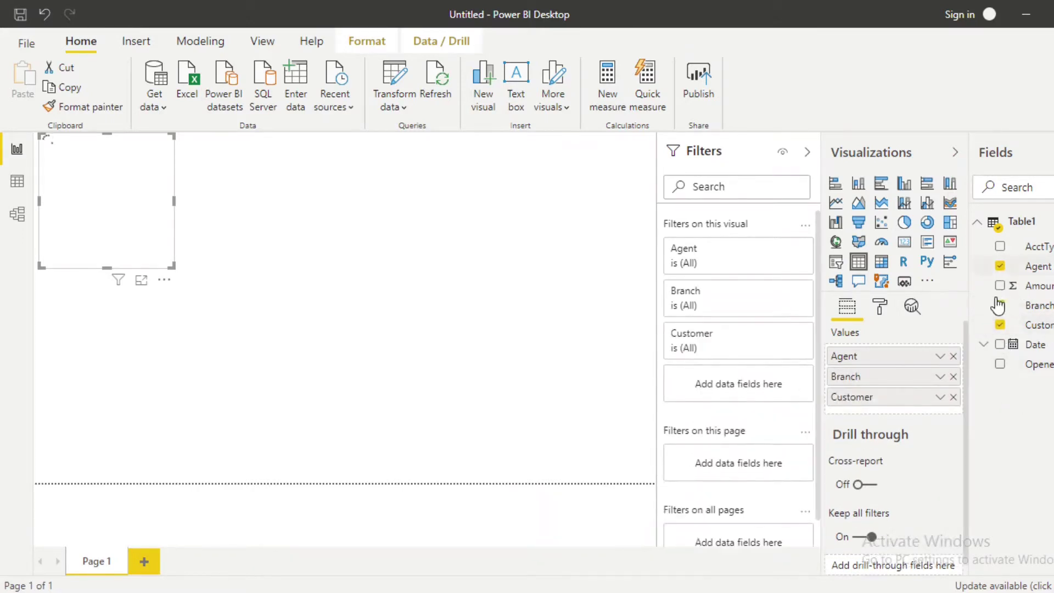
left_click_drag(618, 289, 889, 417)
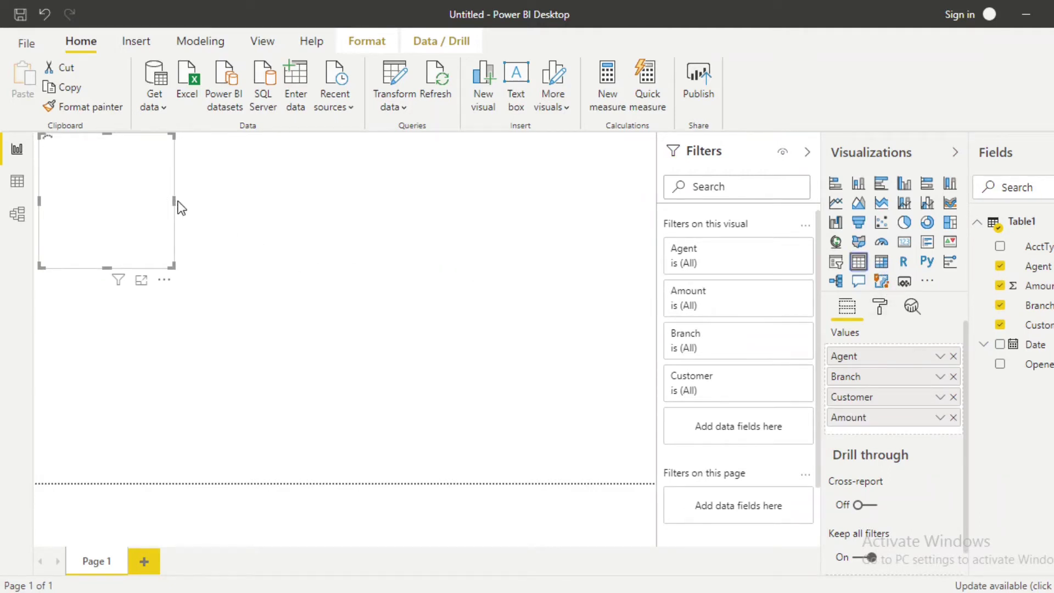
Resize the table visual and move it to the upper-middle of the page
left_click_drag(172, 201, 335, 225)
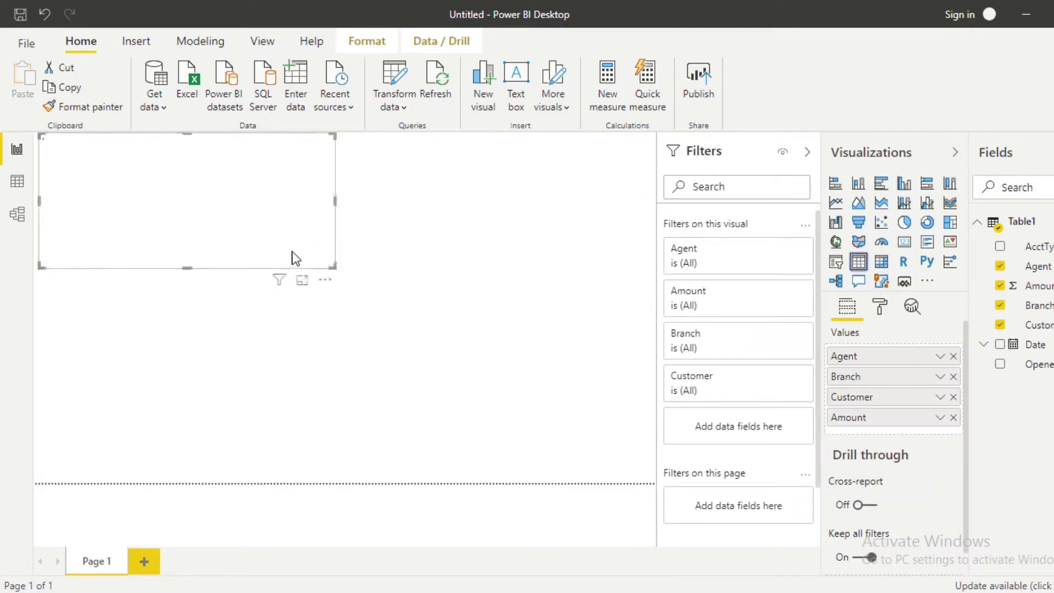
left_click_drag(257, 181, 336, 271)
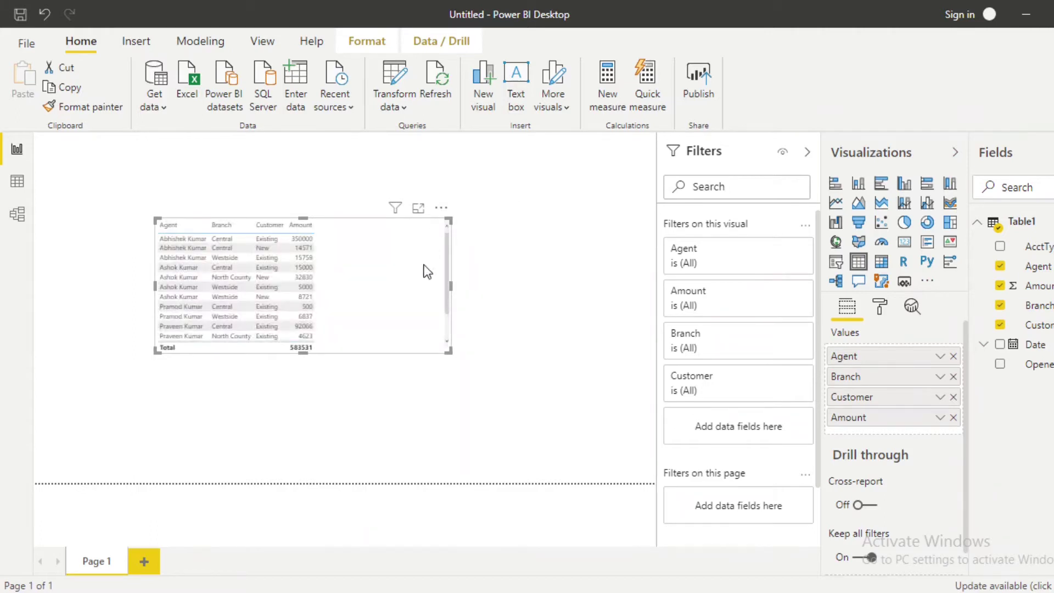
left_click_drag(434, 291, 340, 298)
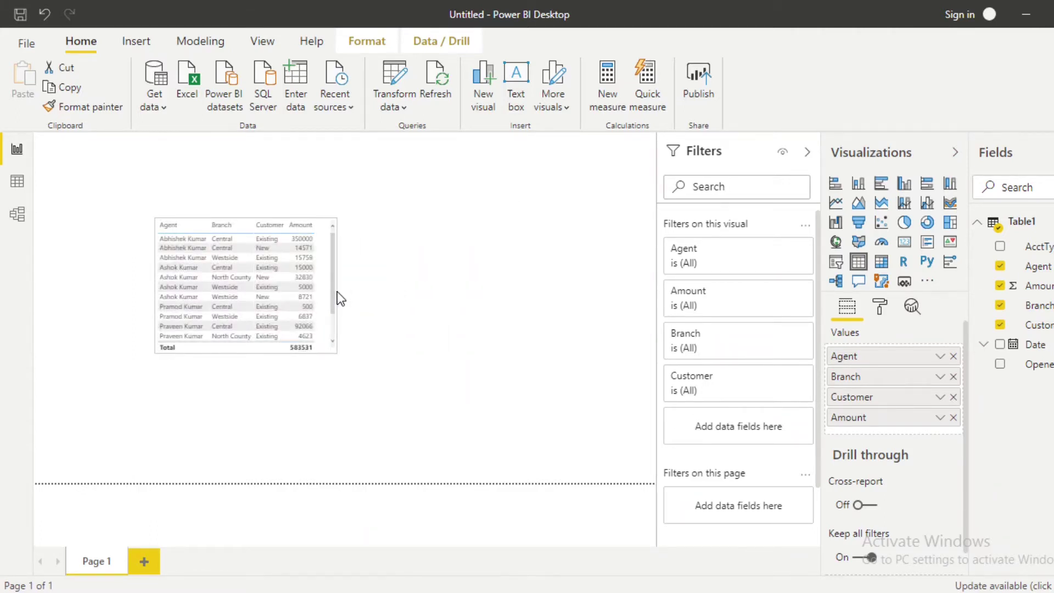
left_click(396, 303)
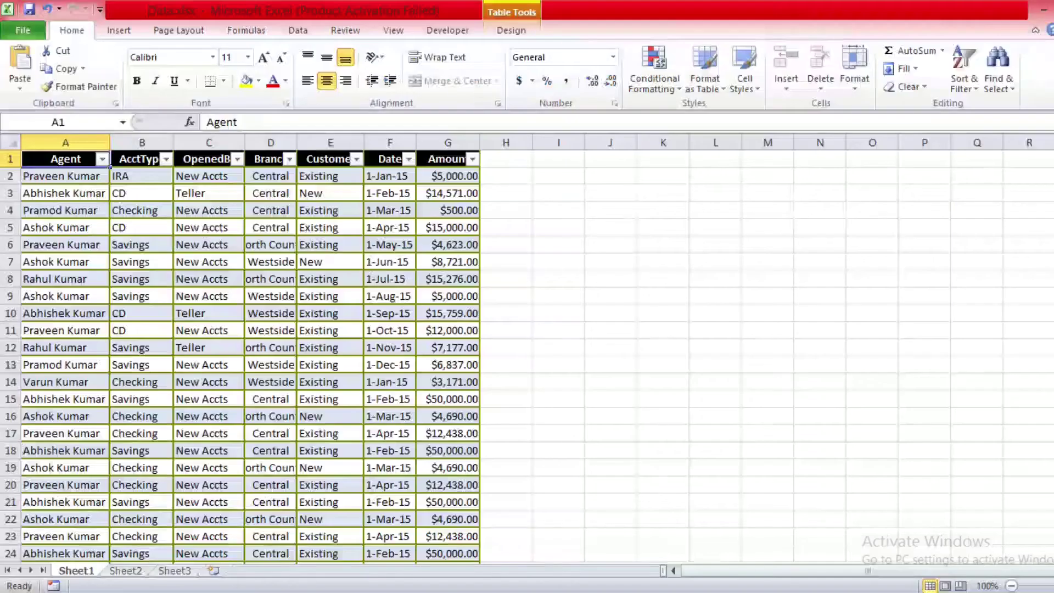
Delete column F (Date) from the Excel table so Amount shifts into column F
left_click(408, 159)
left_click(387, 138)
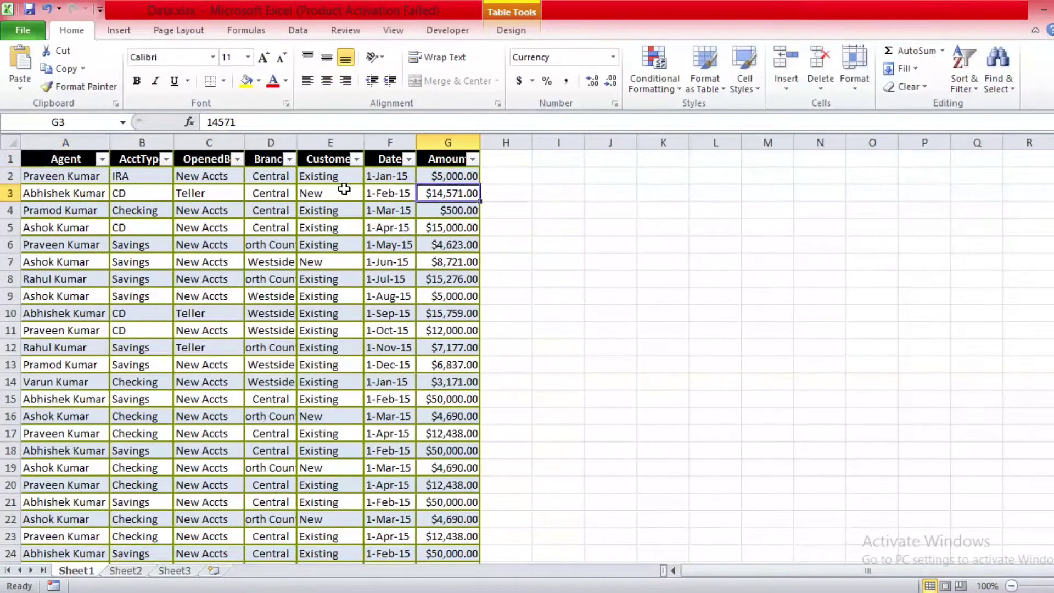
left_click(390, 142)
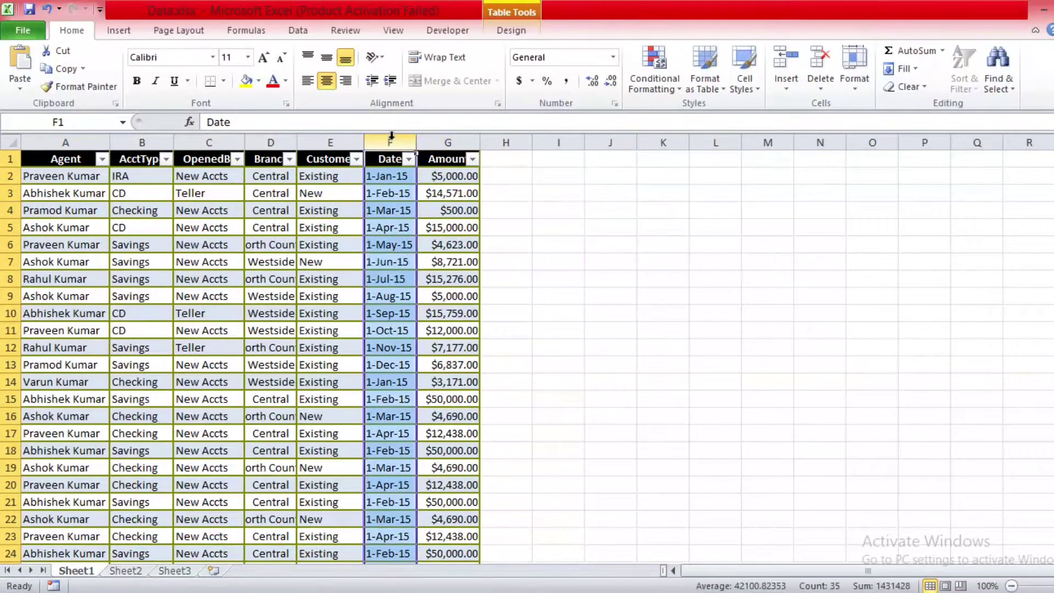
right_click(391, 136)
left_click(435, 264)
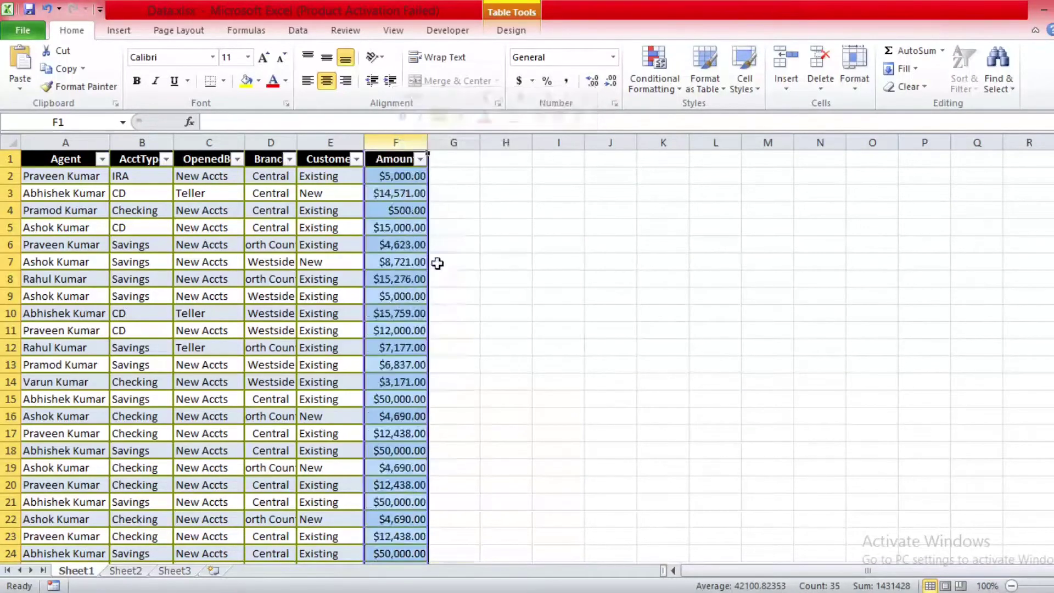
left_click(447, 160)
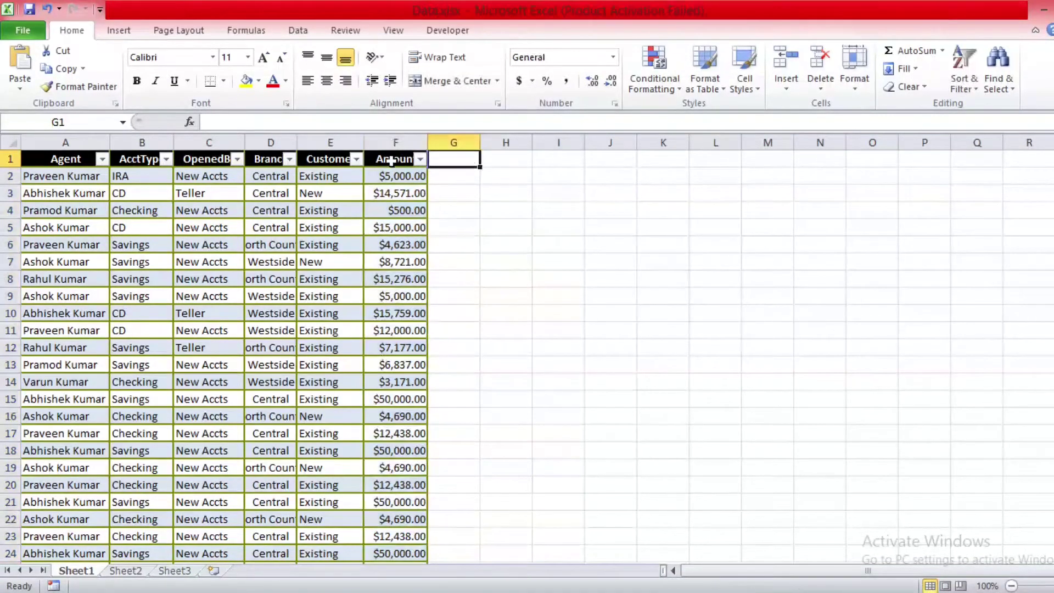
left_click(391, 160)
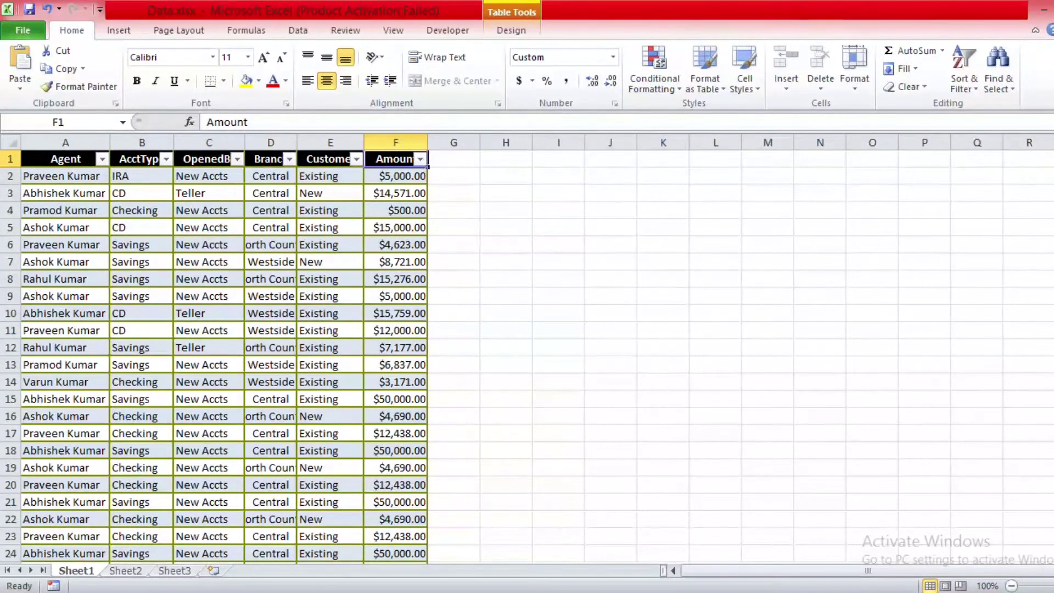
Refresh Power BI, dismiss the missing 'Date' column error, and open the Transform data options
key("alt+Tab")
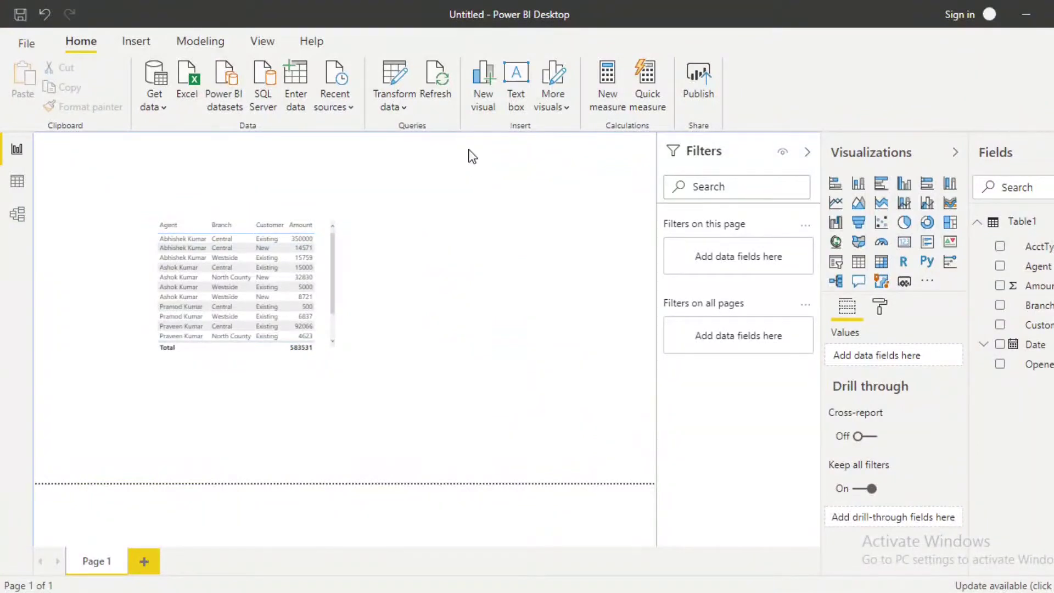
left_click(438, 84)
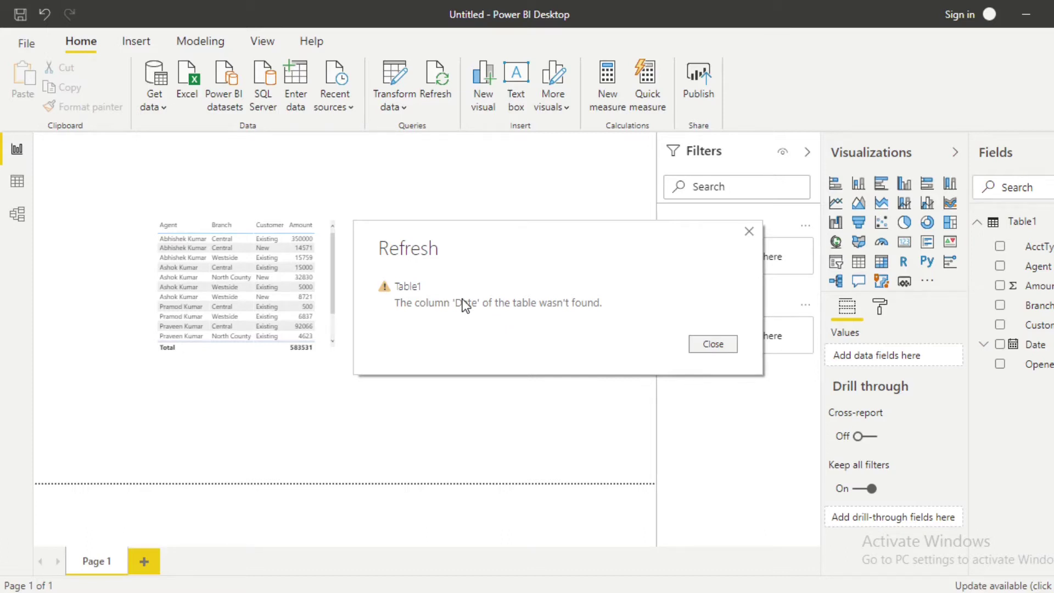
left_click(725, 344)
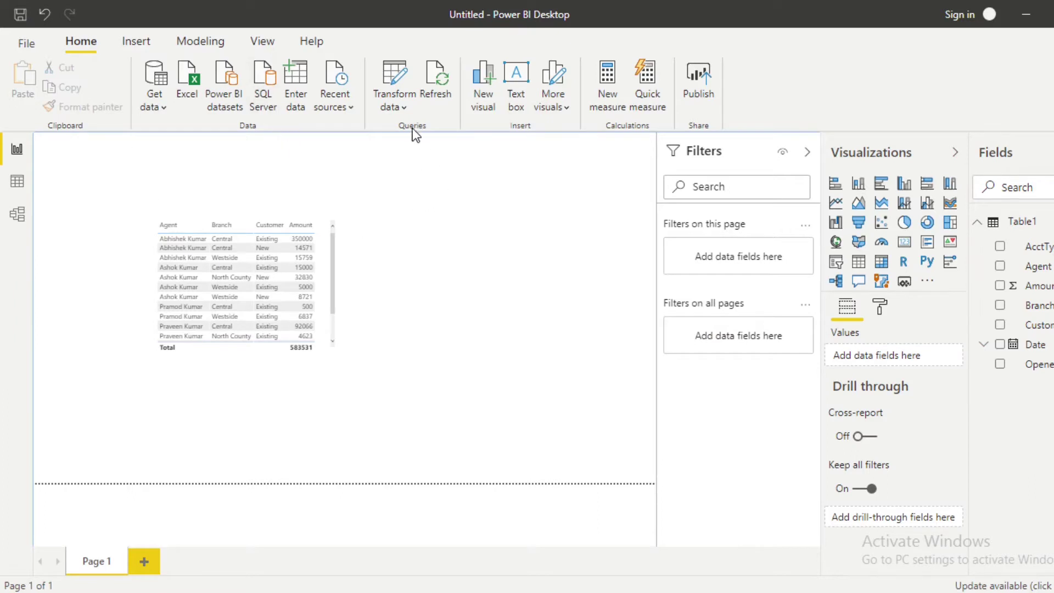
left_click(403, 107)
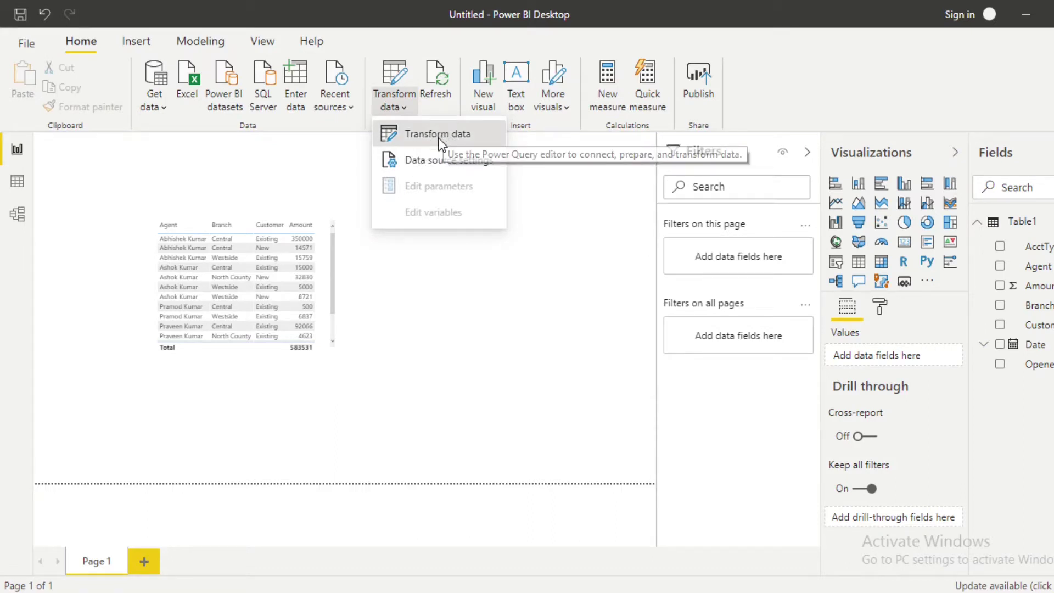
Open Table1 in Power Query Editor and show its M code in the Advanced Editor
left_click(437, 135)
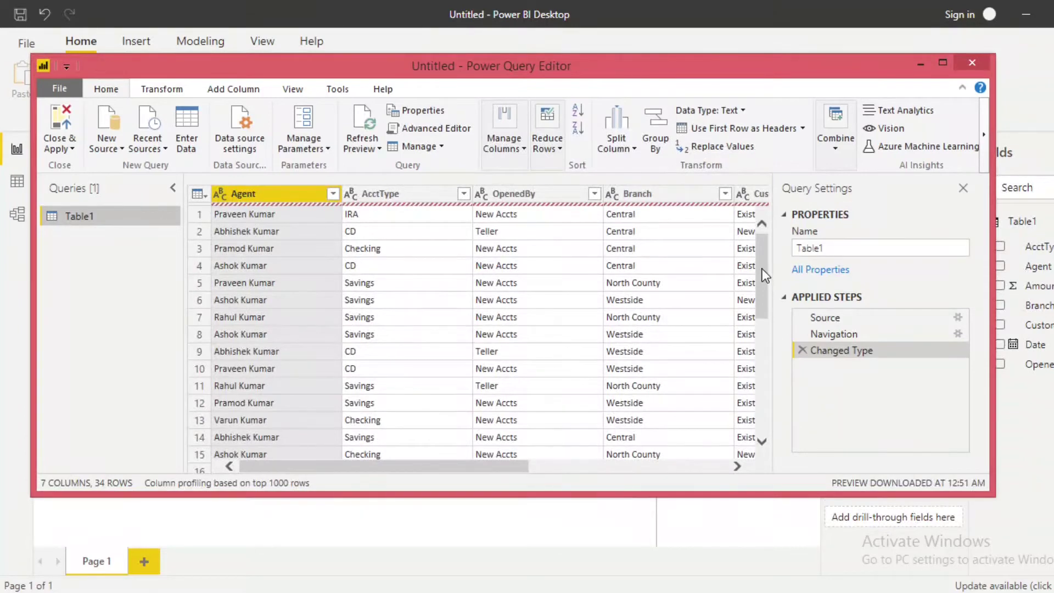
scroll(762, 269, "down", 1)
scroll(769, 275, "up", 1)
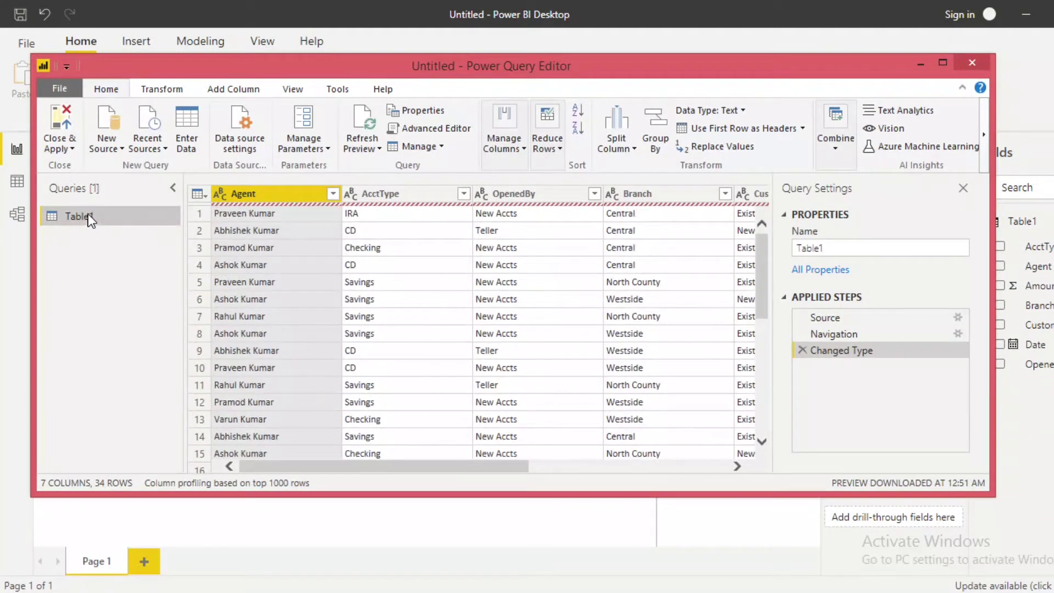
left_click_drag(407, 466, 630, 478)
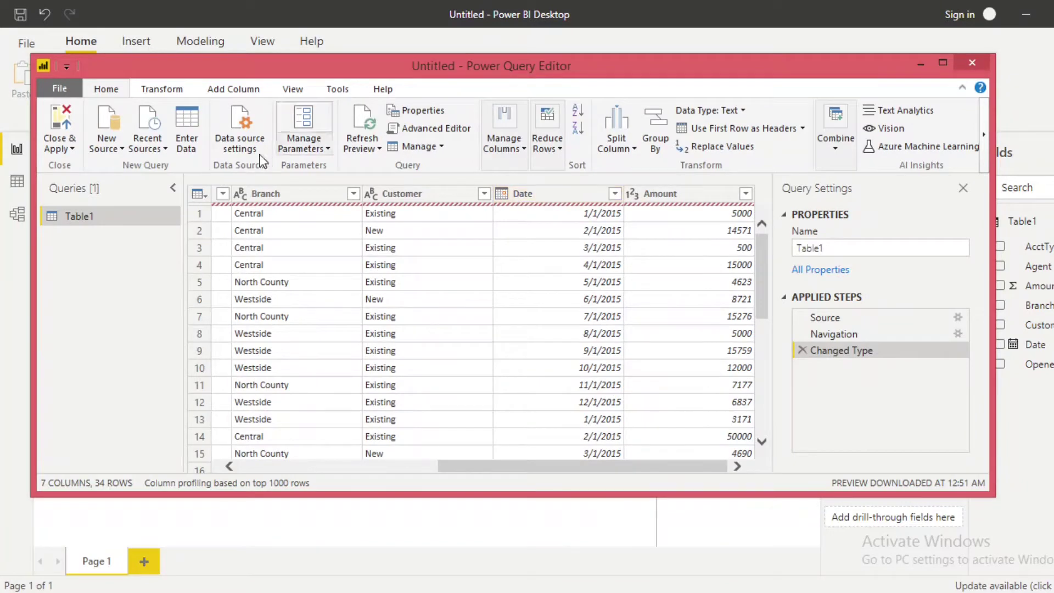
left_click(434, 128)
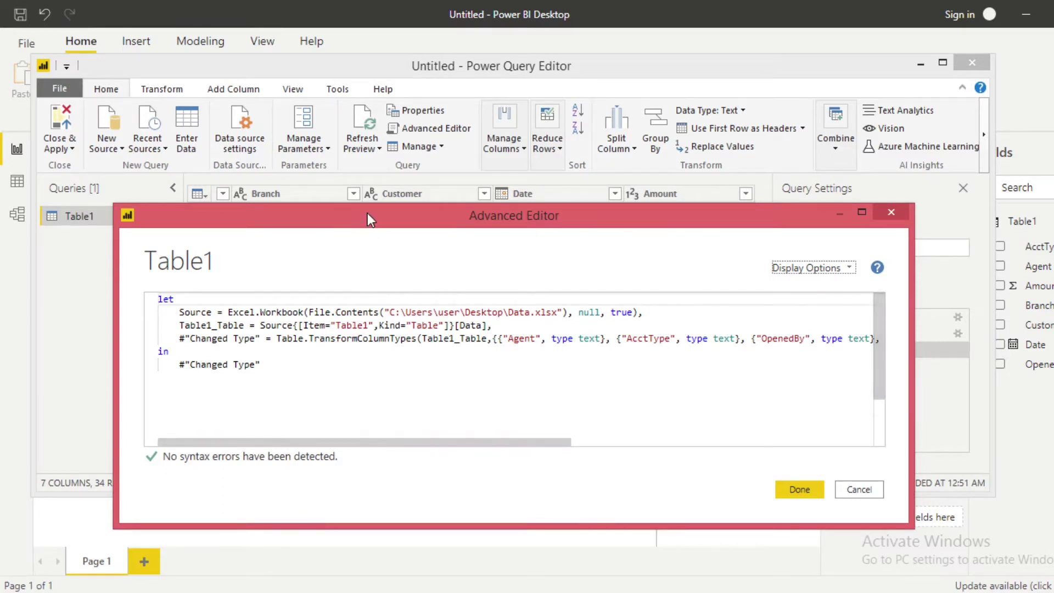
Locate the Date entry in the Changed Type step's TransformColumnTypes line
left_click_drag(367, 213, 344, 211)
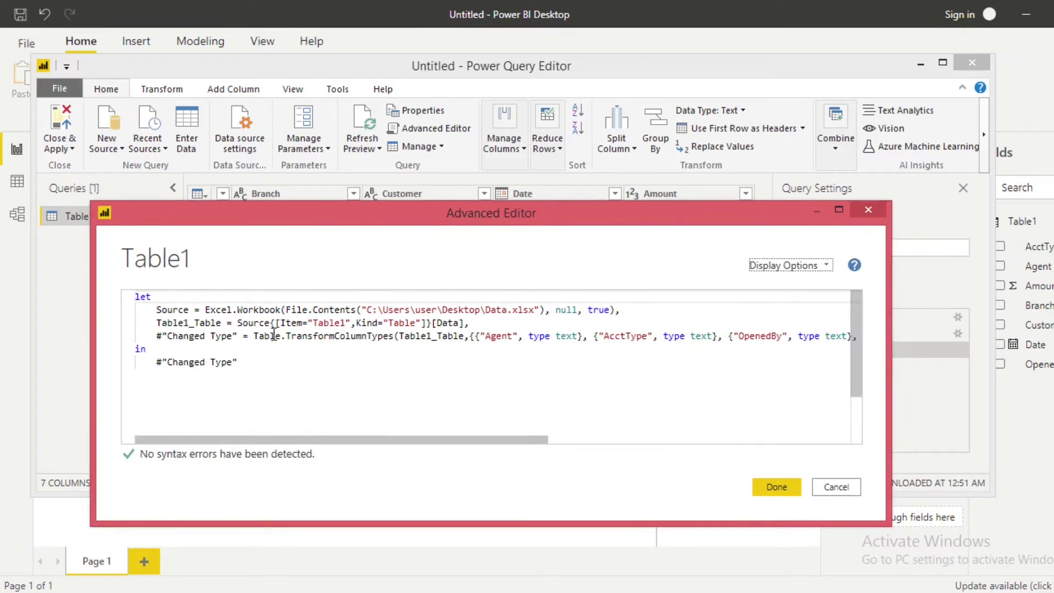
left_click_drag(274, 336, 708, 352)
left_click(709, 363)
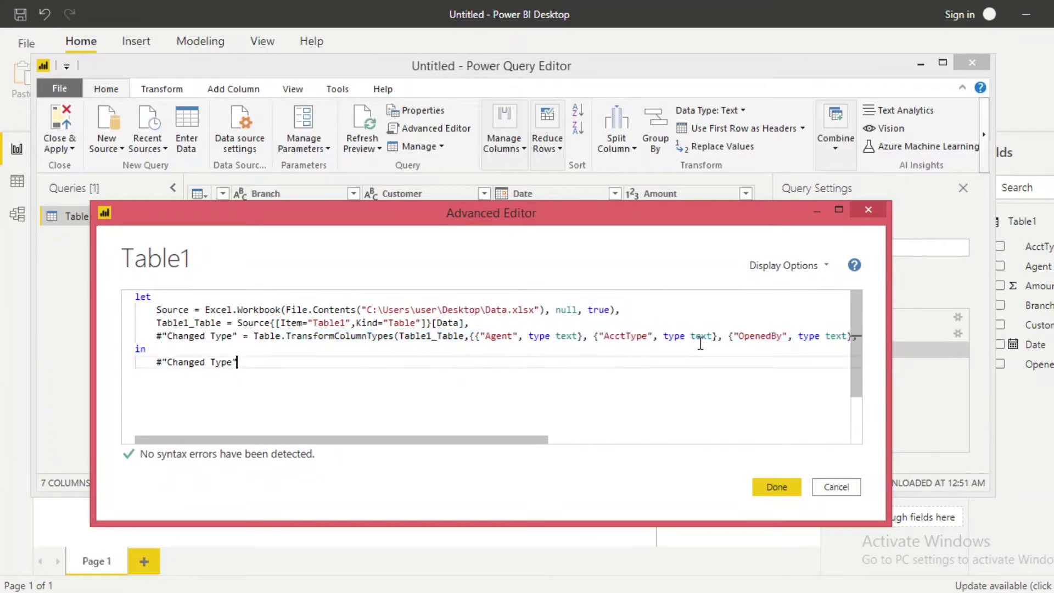
left_click(701, 344)
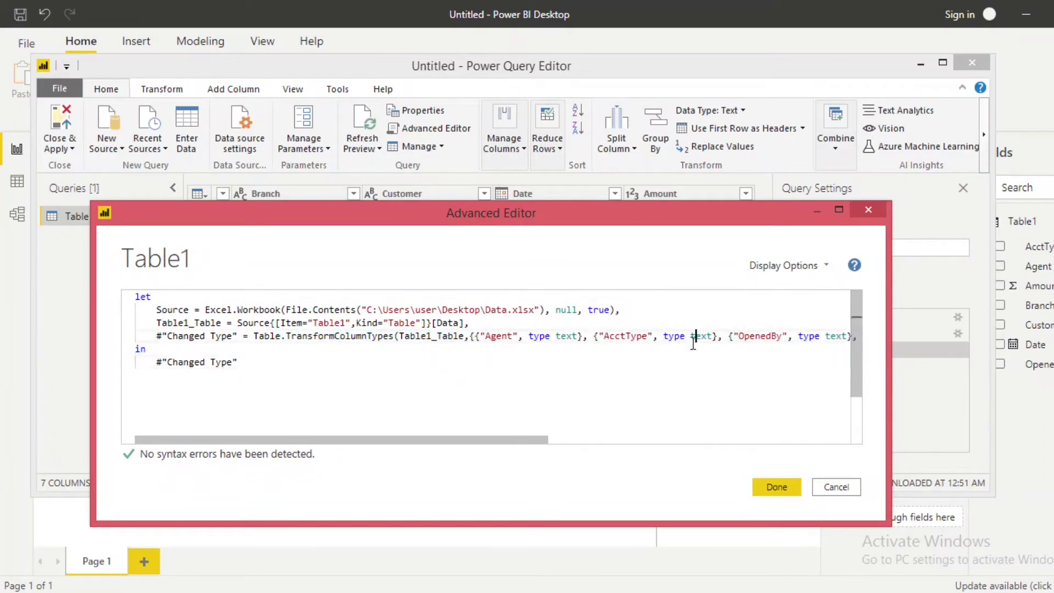
double_click(626, 337)
left_click(606, 360)
left_click_drag(522, 441, 807, 426)
left_click(648, 338)
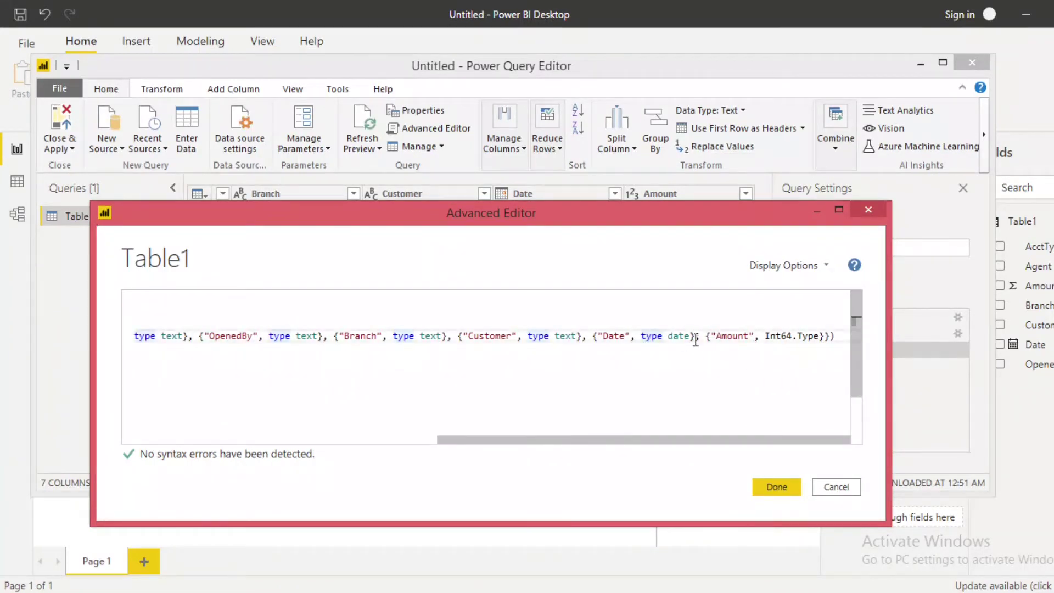
left_click(686, 363)
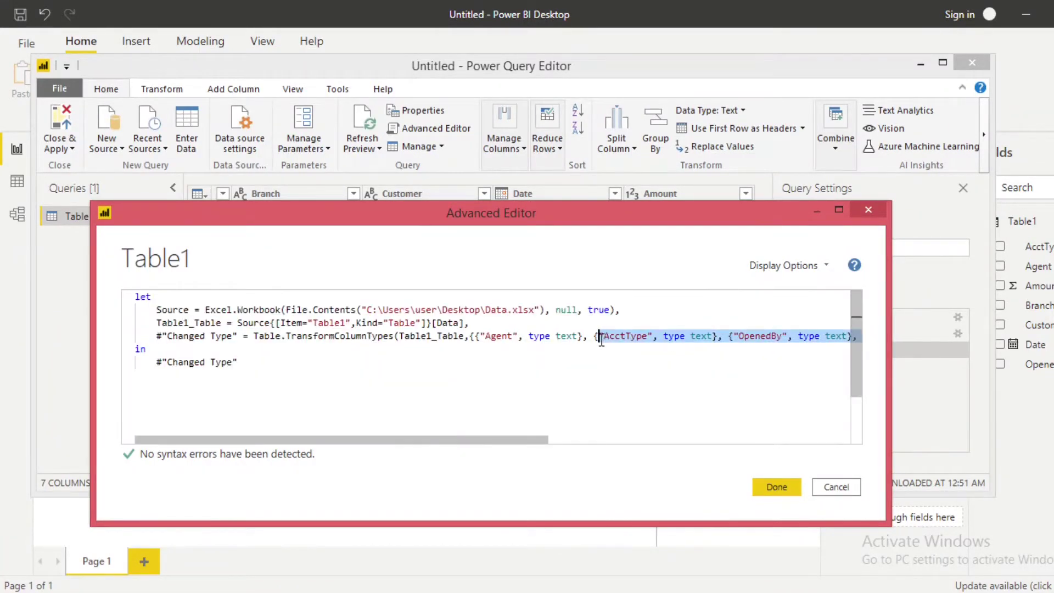
left_click_drag(478, 442, 826, 426)
Delete the {"Date", type date}, entry and its stray comma from the Changed Type step
left_click(696, 336)
key("BackSpace")
key("BackSpace")
key("BackSpace")
key("BackSpace")
key("BackSpace")
key("BackSpace")
key("BackSpace")
key("BackSpace")
key("BackSpace")
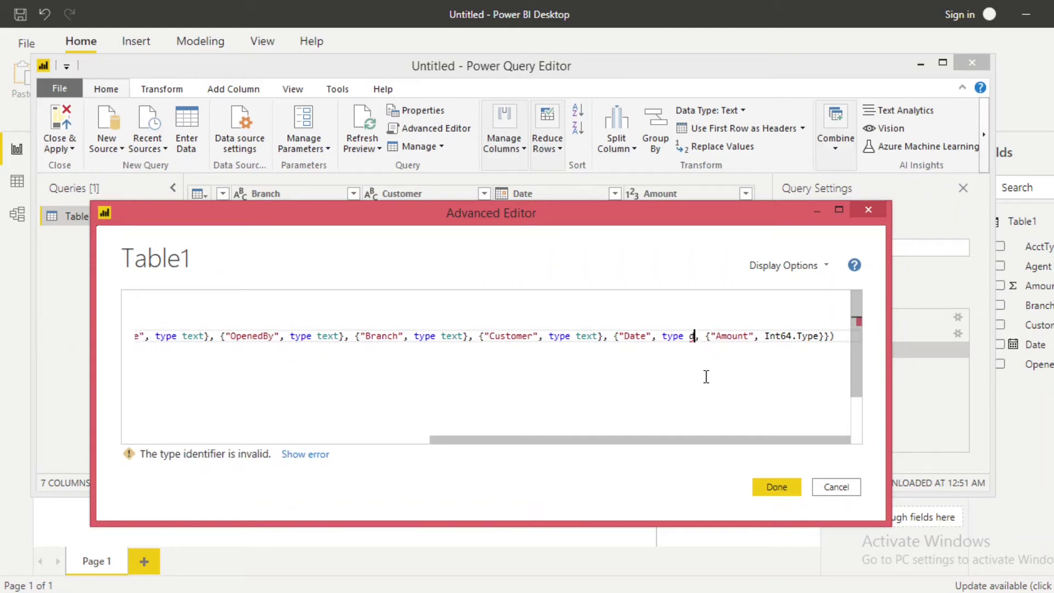
key("BackSpace")
key("BackSpace")
key("BackSpace")
key("BackSpace")
key("BackSpace")
key("BackSpace")
key("BackSpace")
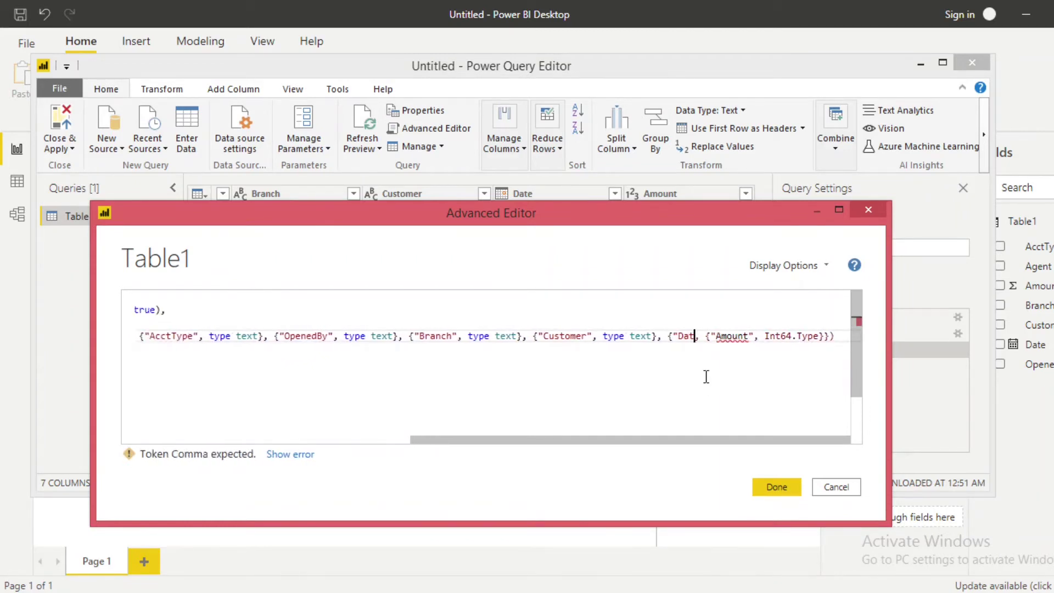
key("BackSpace")
key("BackSpace")
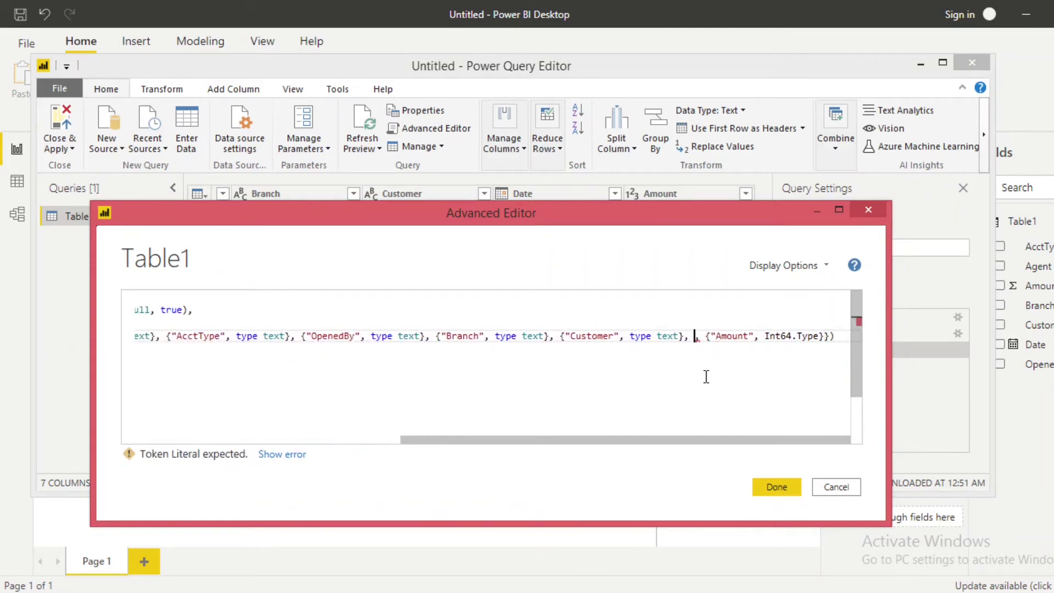
key("BackSpace")
key("BackSpace")
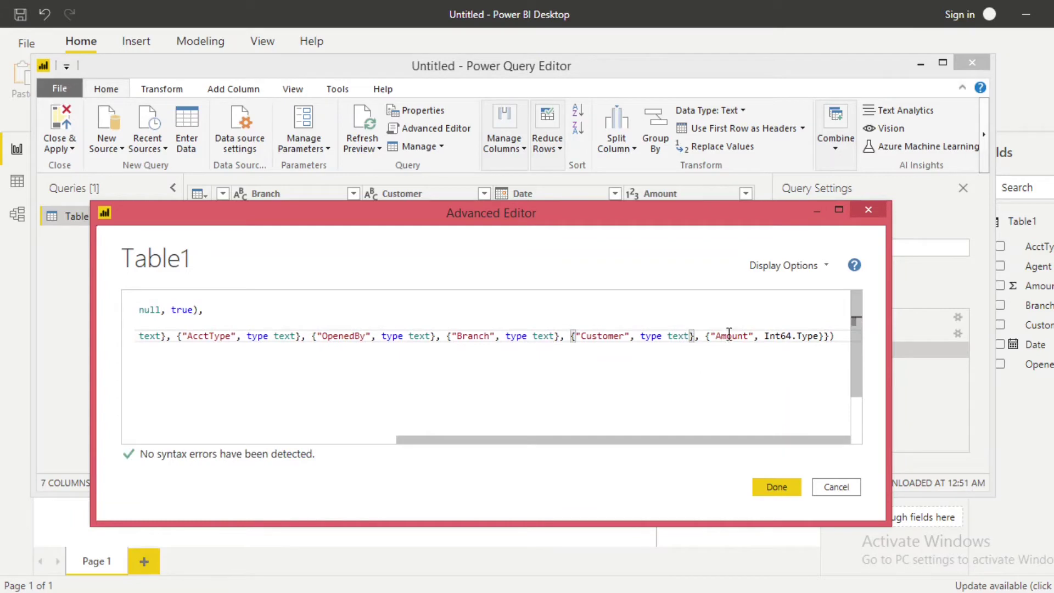
Accept the edited code, close Power Query Editor, and apply the pending changes to the report
left_click(778, 492)
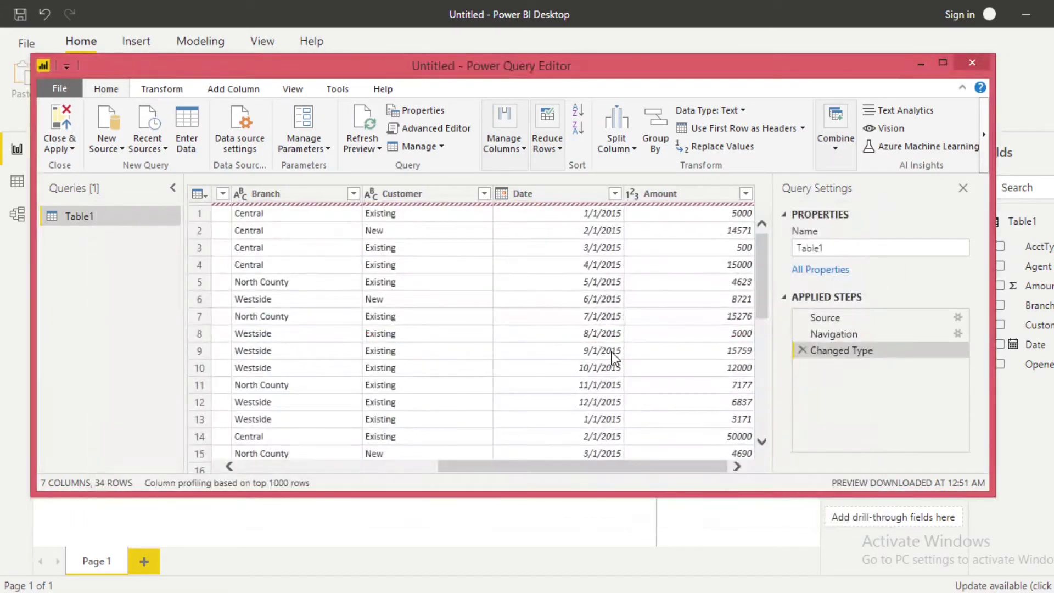
left_click(64, 148)
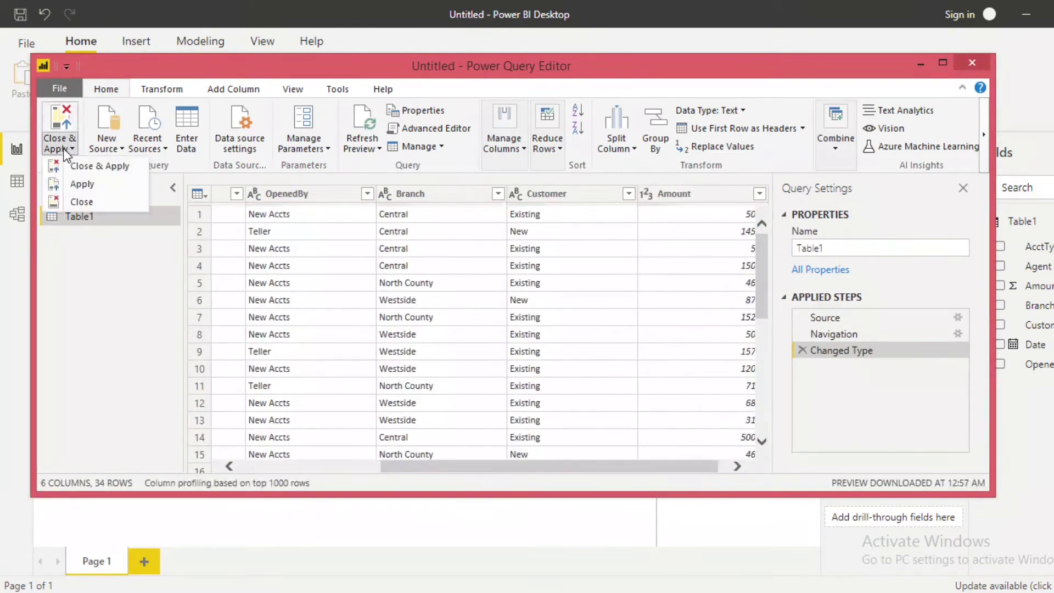
left_click(82, 184)
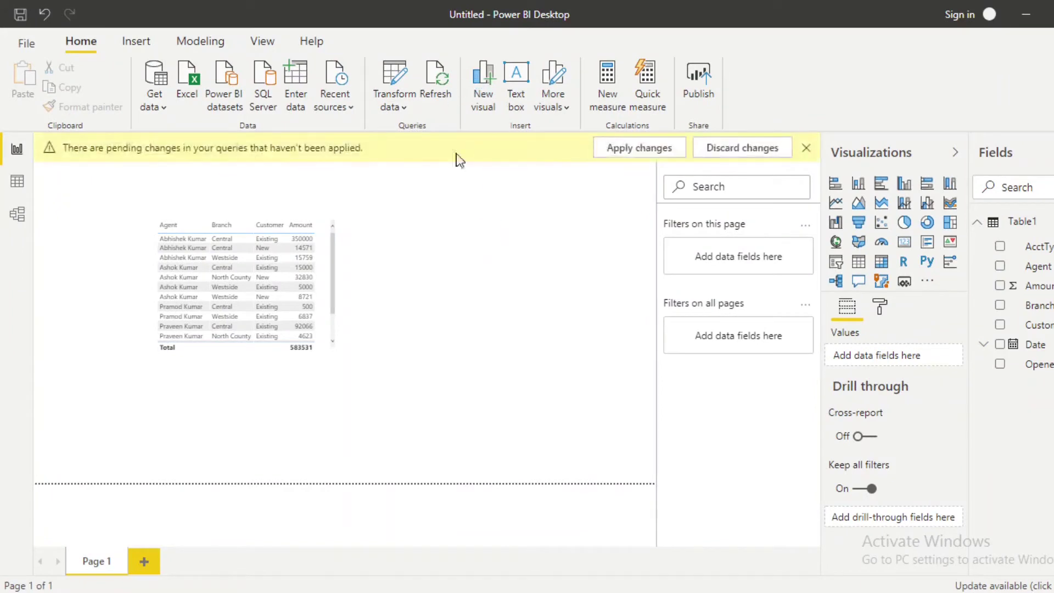
left_click(622, 153)
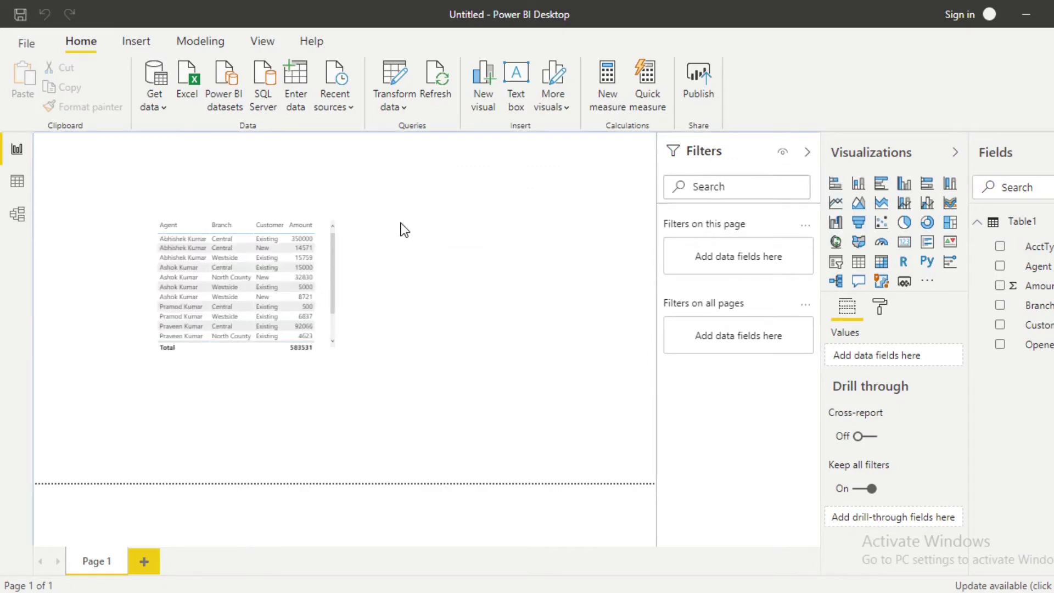
Enter a City header in G1 with values a, b, c and d in G2:G5
key("alt+Tab")
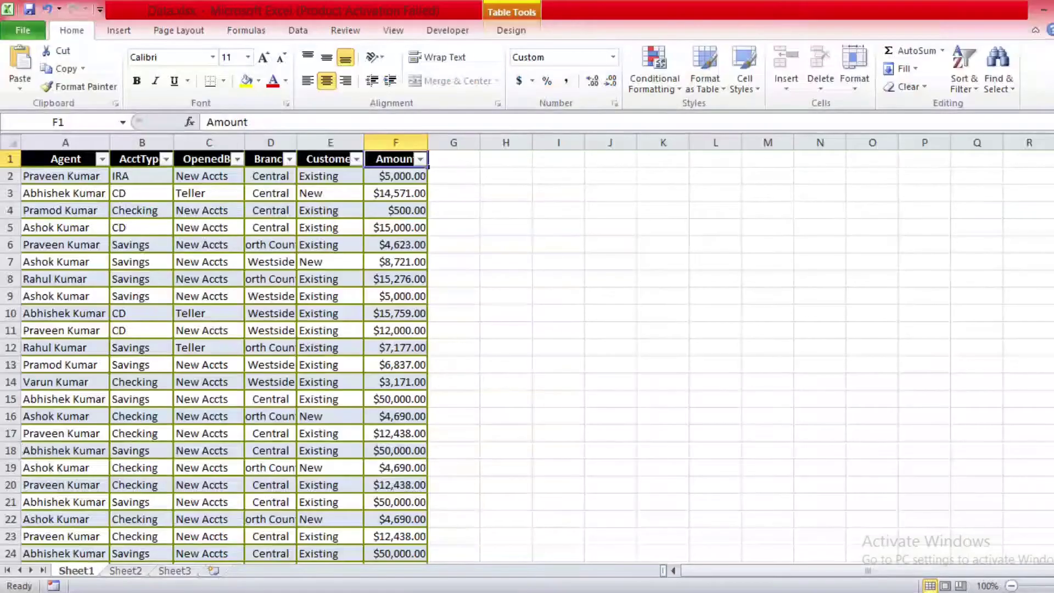
left_click(468, 159)
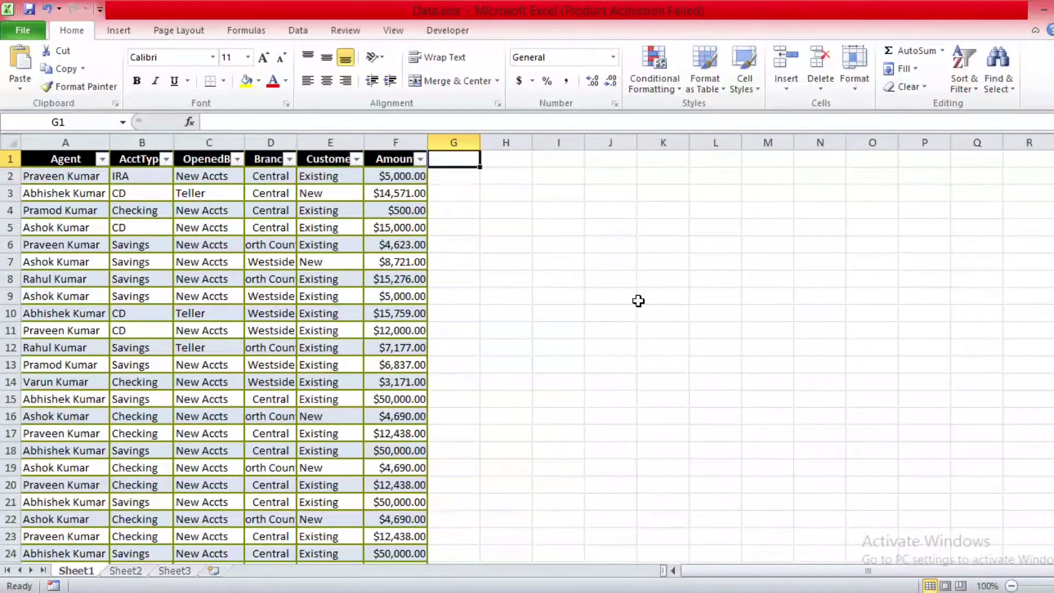
type("City")
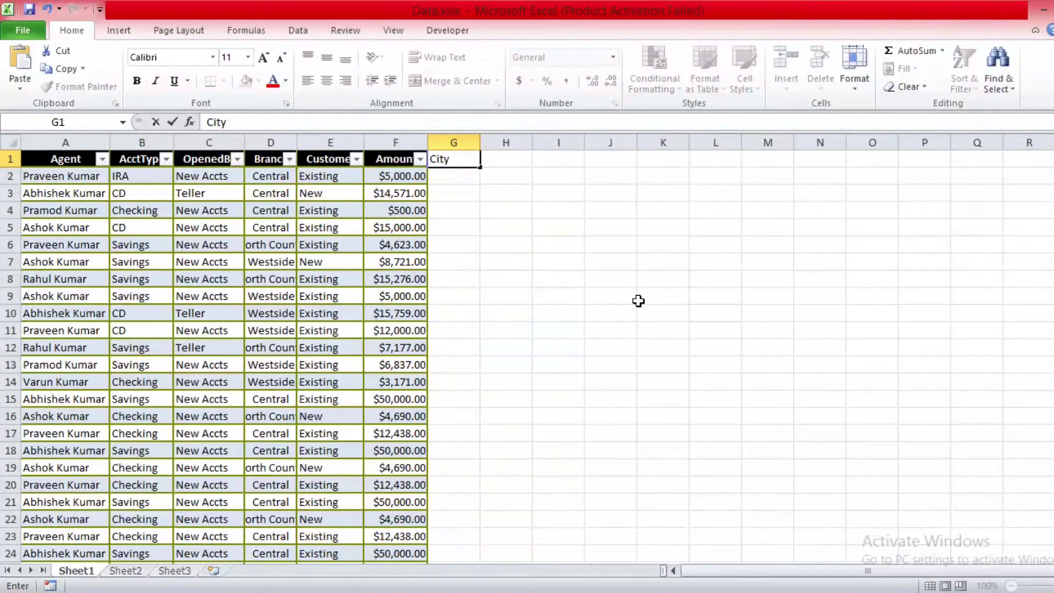
key("Return")
type("a")
key("Return")
type("b")
key("Return")
type("c")
key("Return")
type("d")
key("Return")
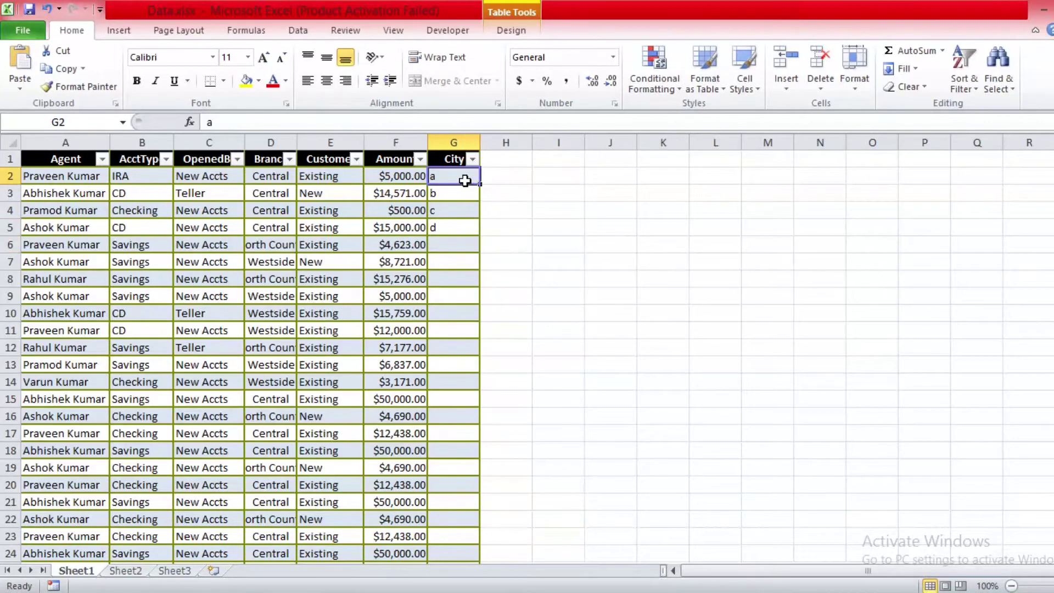
left_click(458, 142)
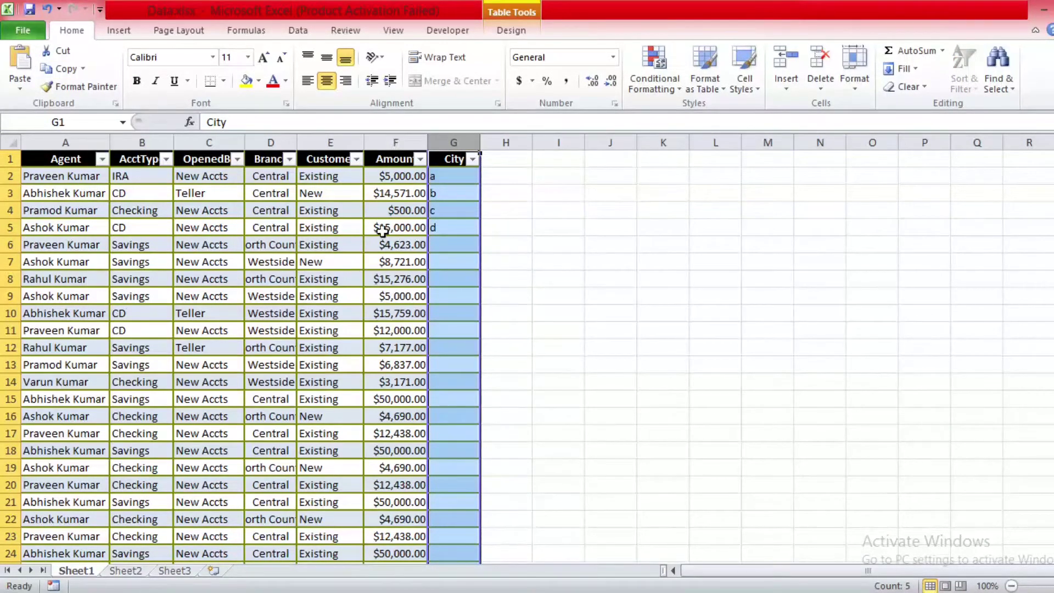
left_click(685, 404)
Refresh the Power BI data from the workbook, then check the City column G in Excel
key("alt+Tab")
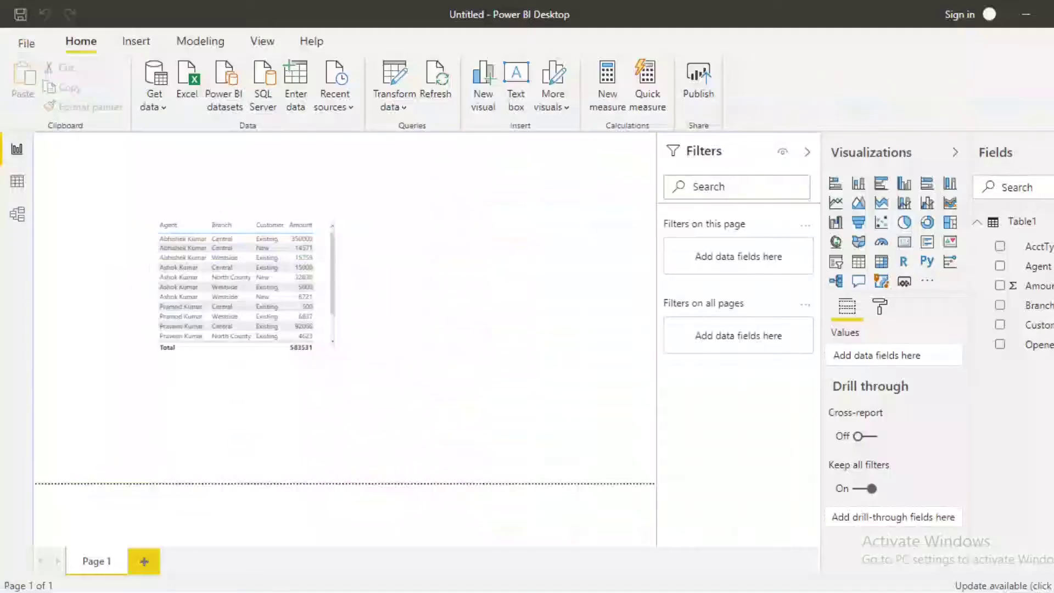
left_click(393, 78)
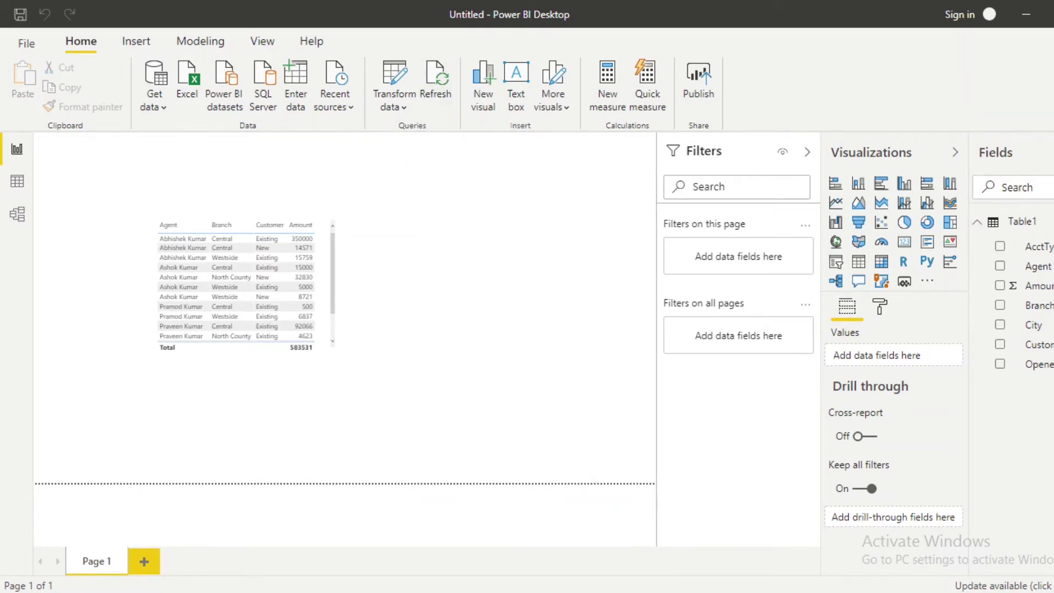
key("alt+Tab")
left_click(462, 138)
left_click(462, 179)
left_click(454, 141)
left_click(452, 224)
left_click(451, 135)
left_click(460, 214)
left_click(446, 141)
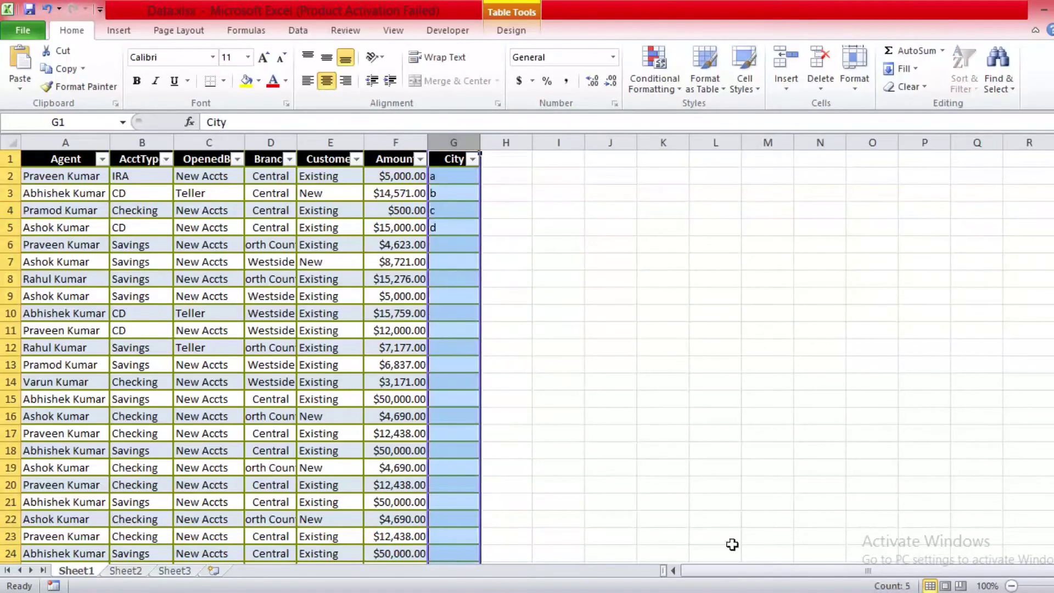
key("alt+Tab")
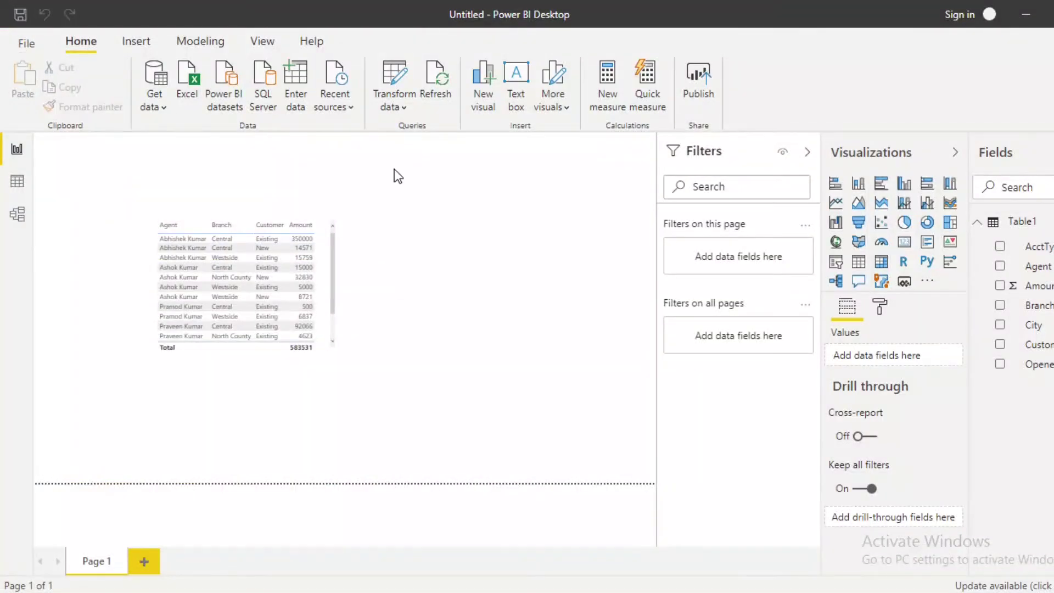
Open Table1's M code in the Advanced Editor and review its column type list
left_click(400, 105)
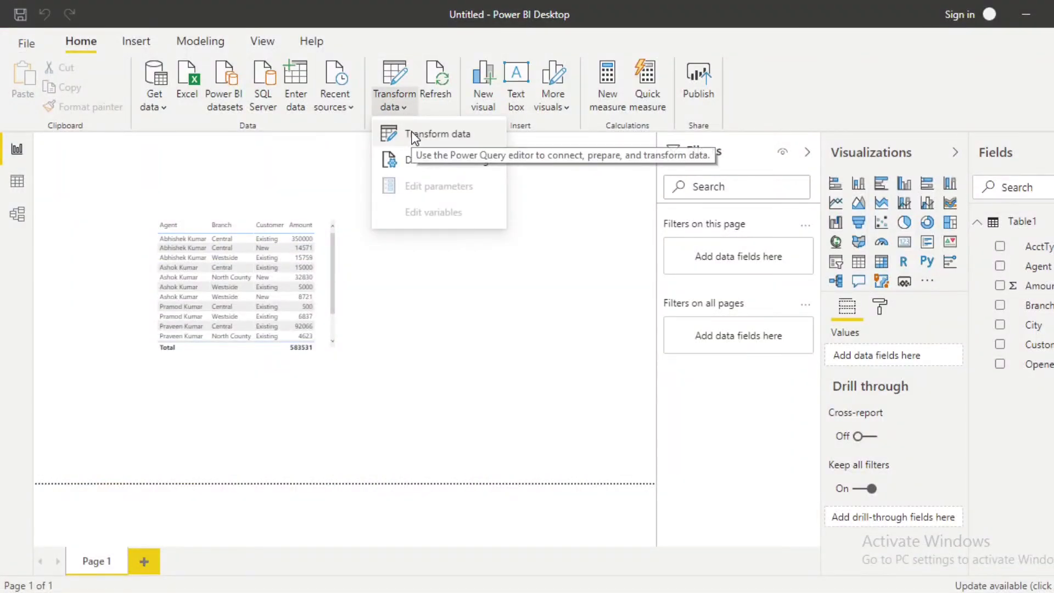
left_click(411, 133)
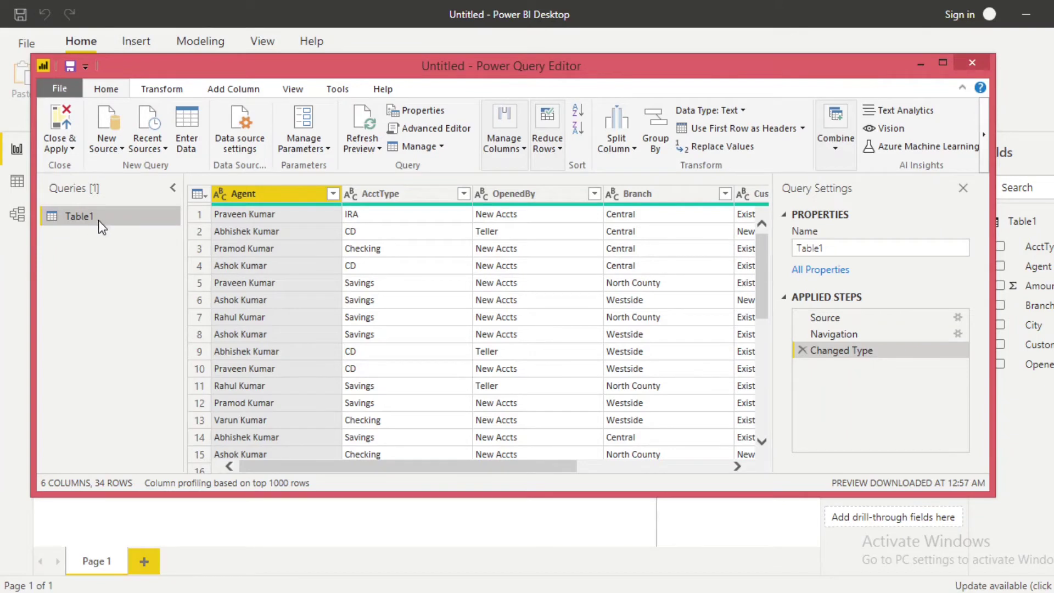
left_click(424, 128)
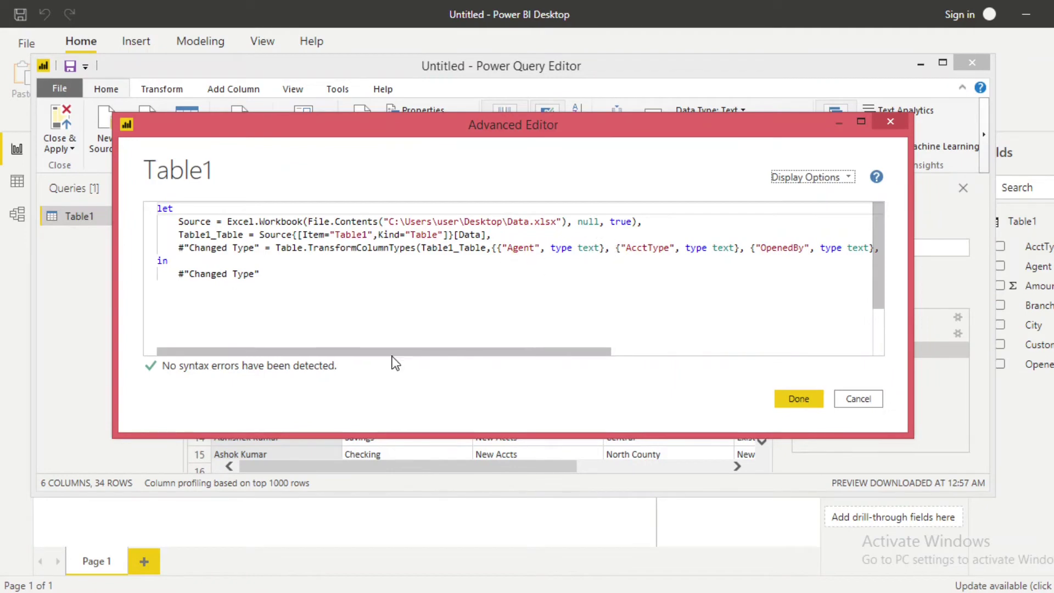
left_click_drag(391, 352, 474, 352)
left_click(659, 352)
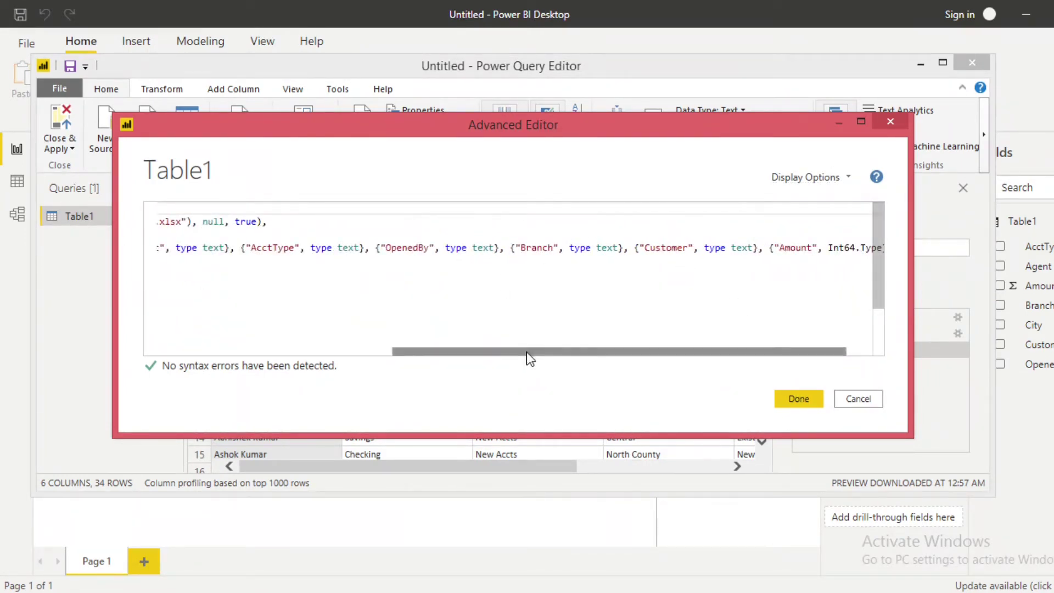
left_click_drag(528, 358, 583, 365)
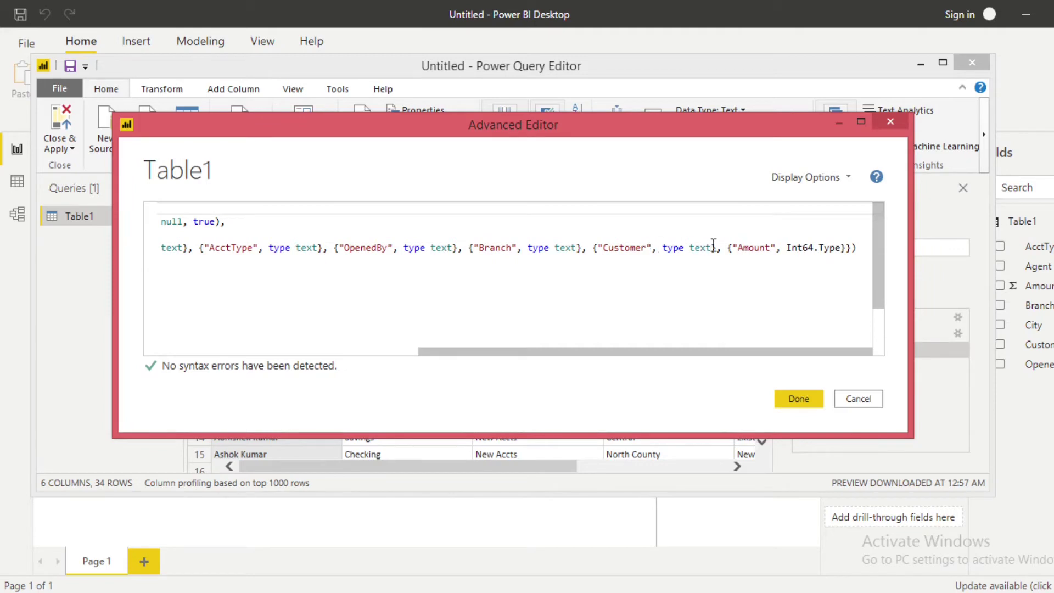
left_click_drag(715, 245, 598, 242)
left_click(593, 274)
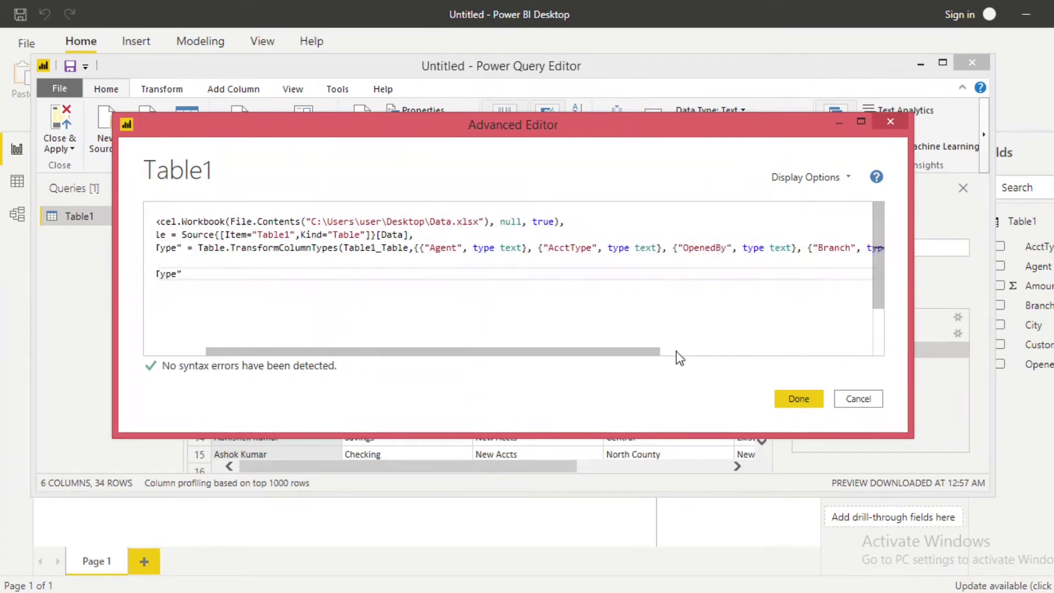
left_click_drag(666, 360, 873, 357)
Select the {"Customer", type text} pair in the Changed Type step
left_click(721, 247)
key("Left")
key("shift+Left")
key("shift+Left")
key("shift+Left")
key("shift+Left")
key("shift+Left")
key("shift+Left")
key("shift+Left")
key("shift+Left")
key("shift+Left")
key("shift+Left")
key("shift+Left")
key("shift+Left")
key("shift+Left")
key("shift+Left")
key("shift+Left")
key("shift+Left")
key("shift+Left")
key("shift+Left")
key("shift+Left")
key("shift+Left")
key("shift+Left")
key("shift+Left")
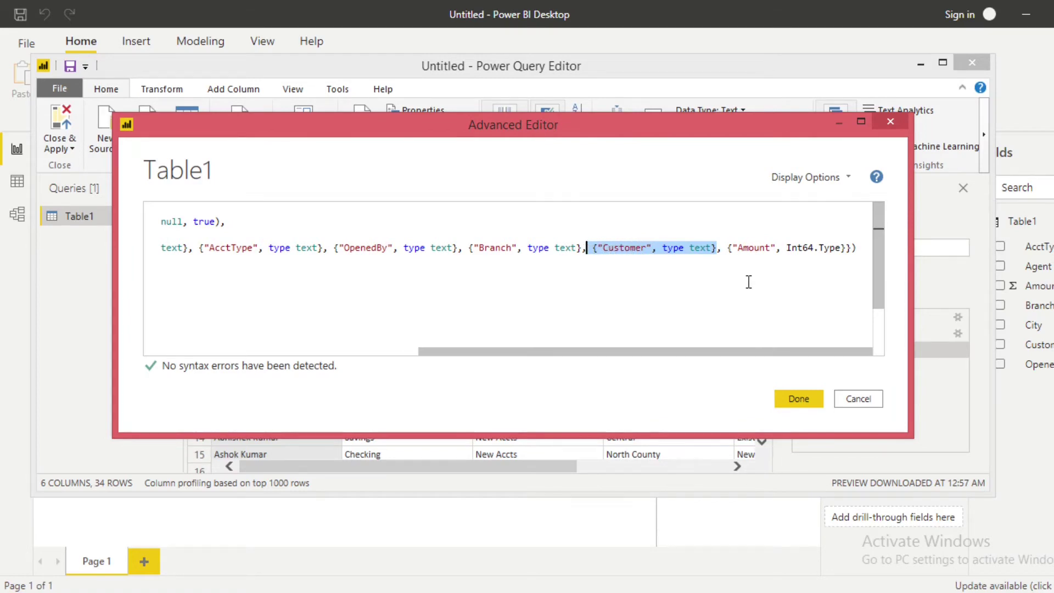
key("shift+Right")
key("ctrl+c")
left_click(728, 248)
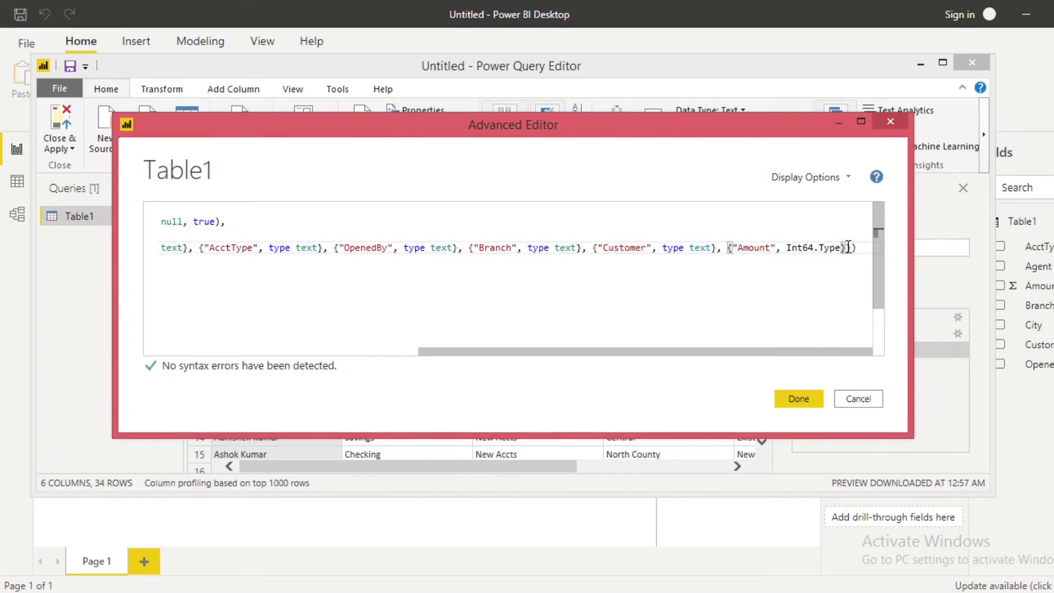
Paste the pair after the Amount entry and rename it to {"City", type text}
left_click(850, 250)
left_click(726, 248)
left_click(846, 250)
type(",")
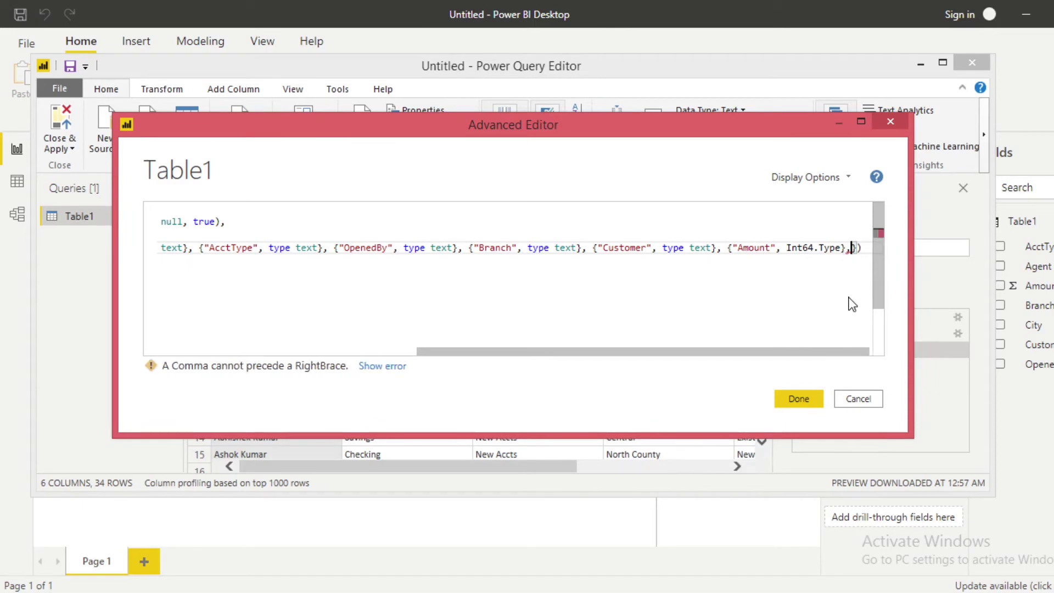
key("ctrl+v")
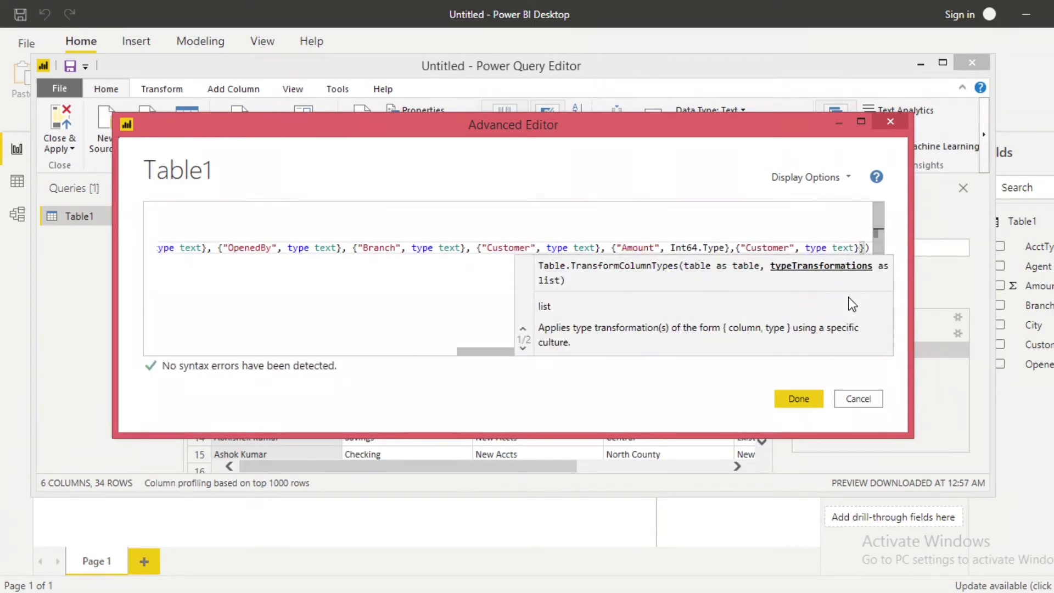
left_click(790, 248)
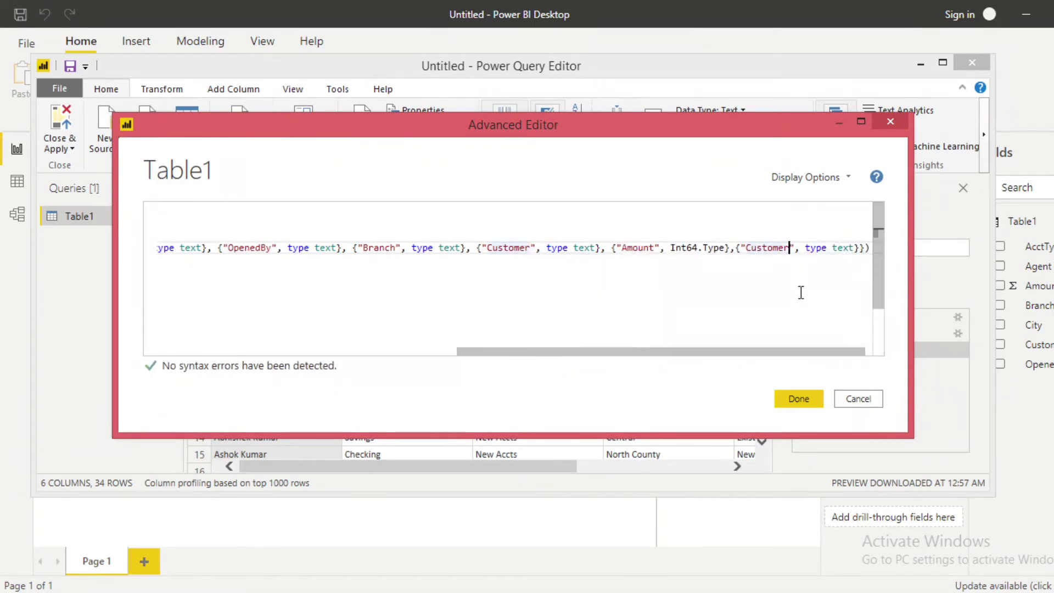
key("BackSpace")
key("BackSpace")
key("BackSpace")
key("BackSpace")
key("BackSpace")
key("BackSpace")
key("BackSpace")
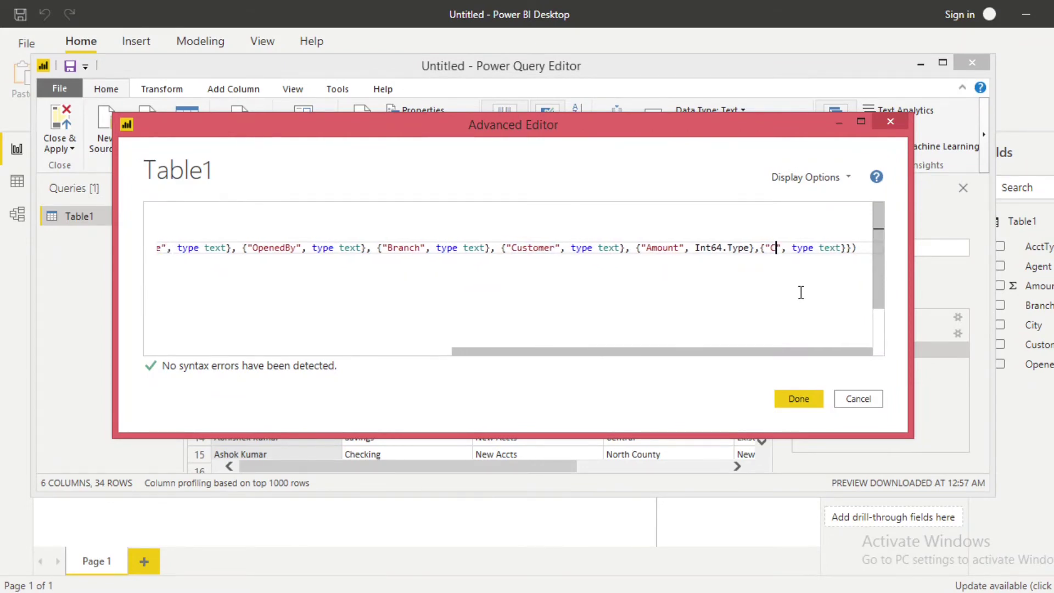
key("BackSpace")
type("City")
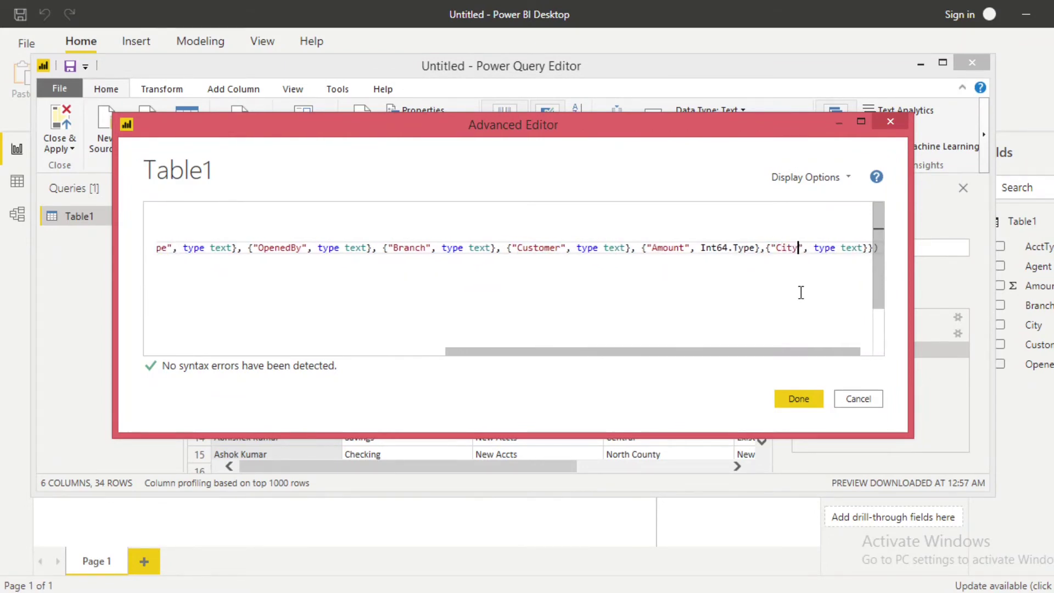
Accept the edited M code and apply the pending query changes to reload Agent, Branch, Customer and Amount
left_click(799, 399)
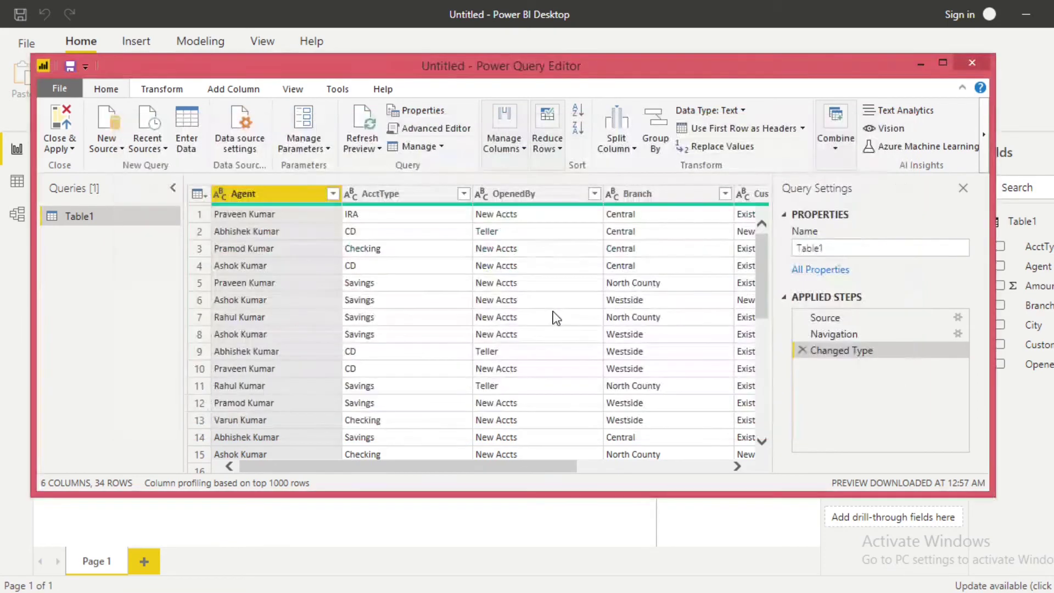
left_click(70, 150)
left_click(72, 165)
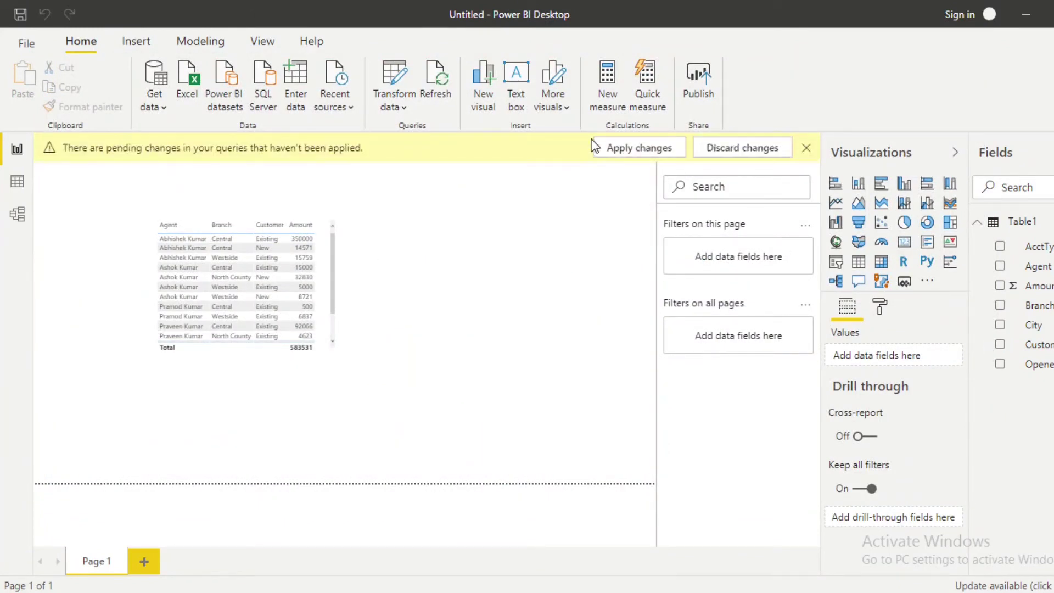
left_click(621, 148)
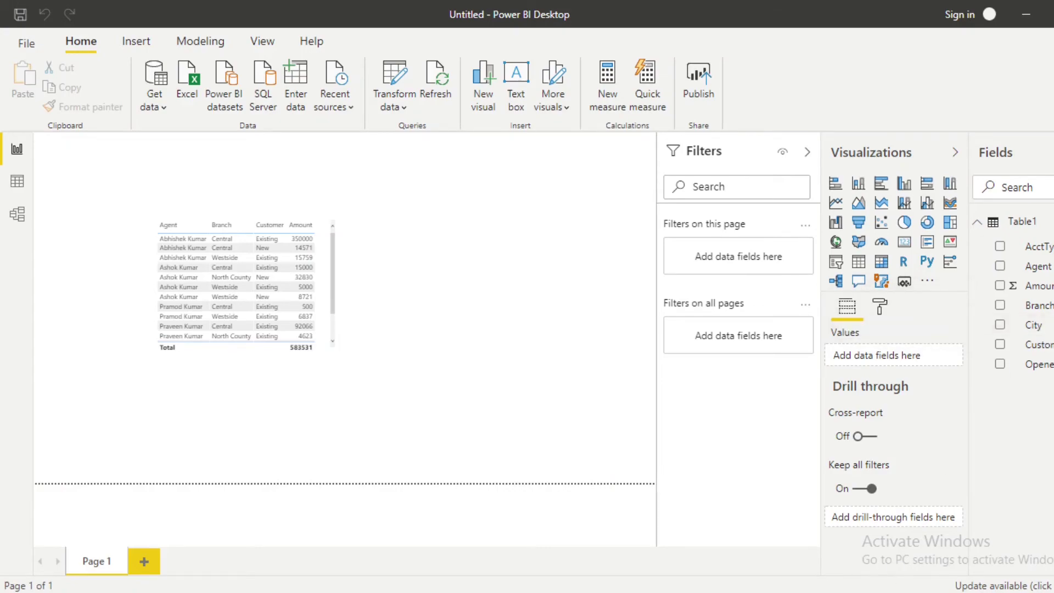
In Data.xlsx, rename the City header in G1 to Year
key("alt+Tab")
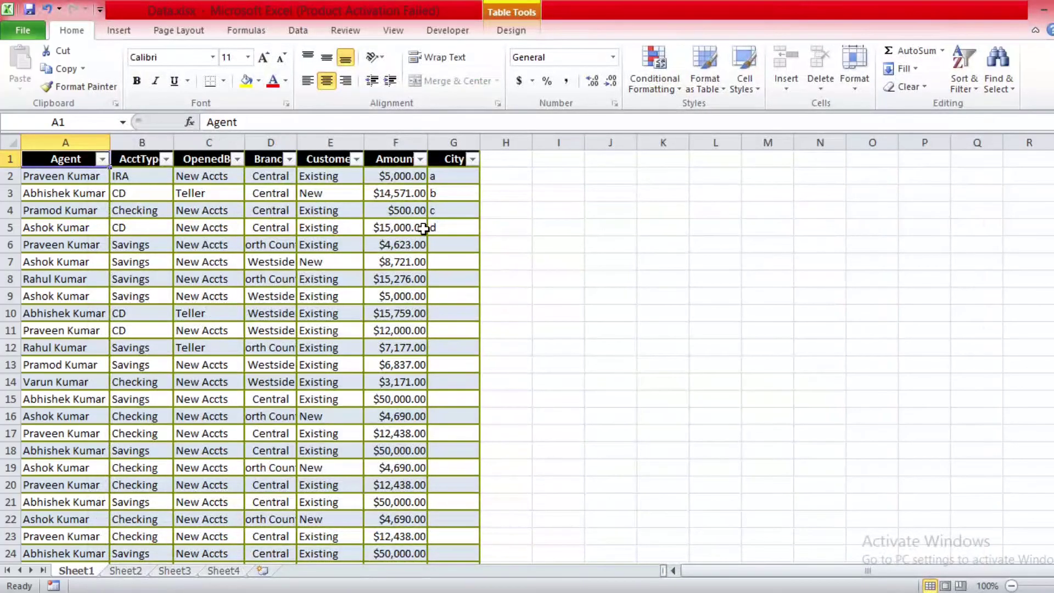
left_click(447, 159)
left_click(445, 207)
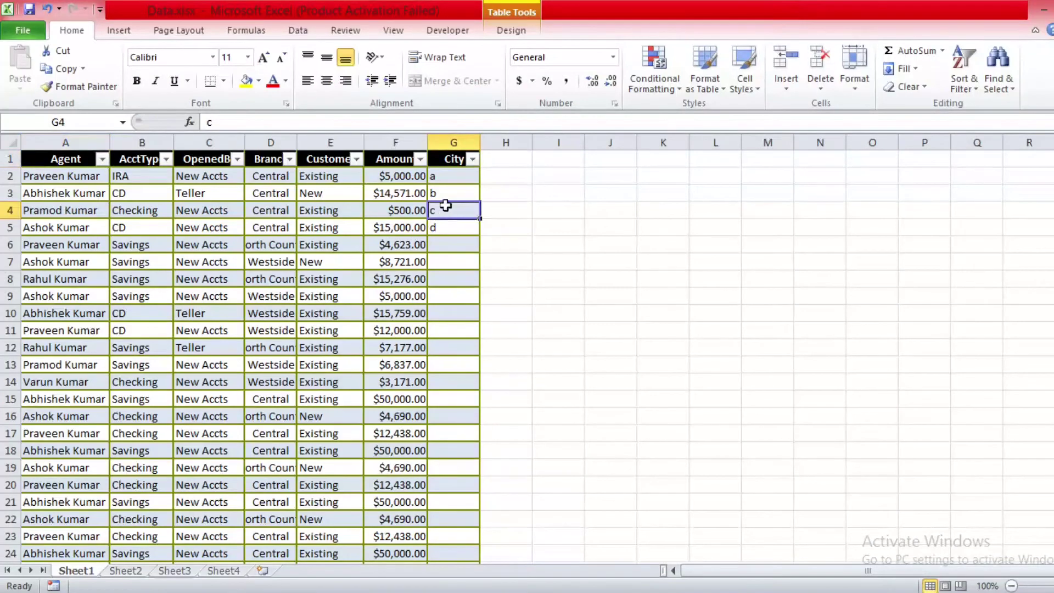
left_click(453, 178)
left_click(456, 162)
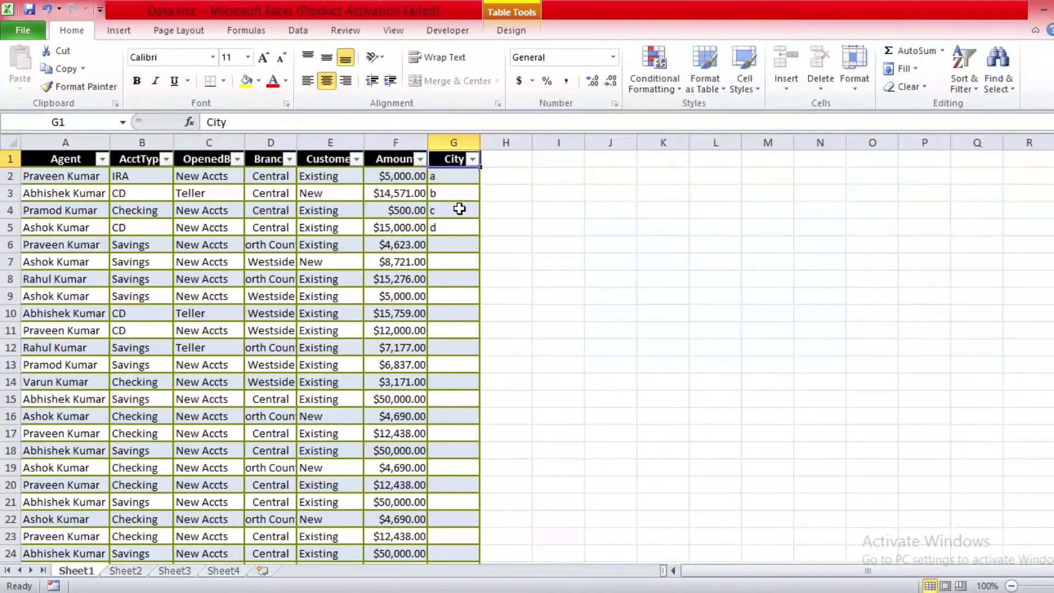
type("Year")
key("Return")
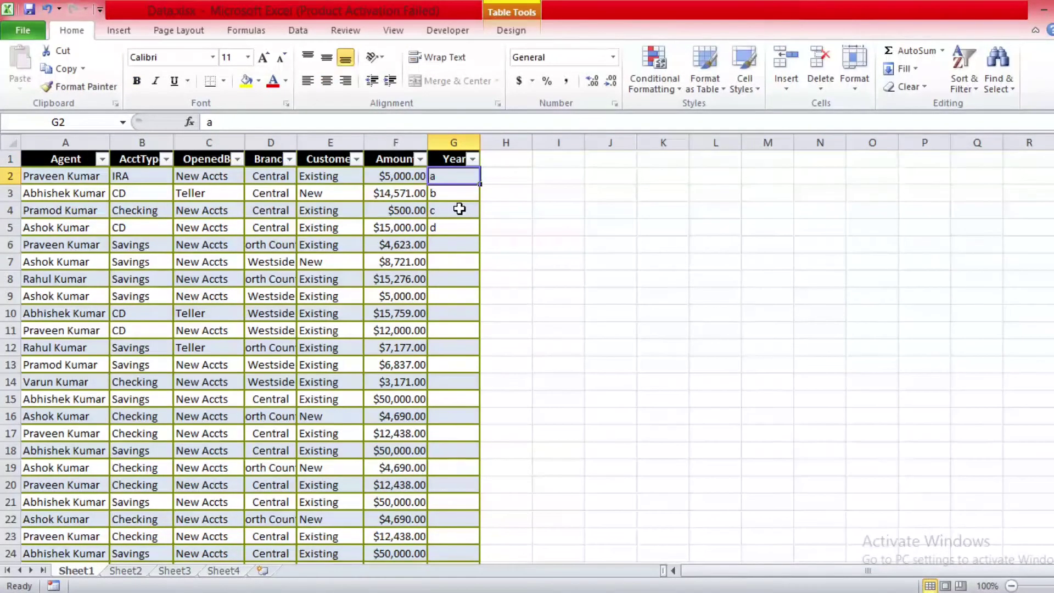
Enter 2010 and 2011 in G2:G3 and fill the year series down to 2032
type("201")
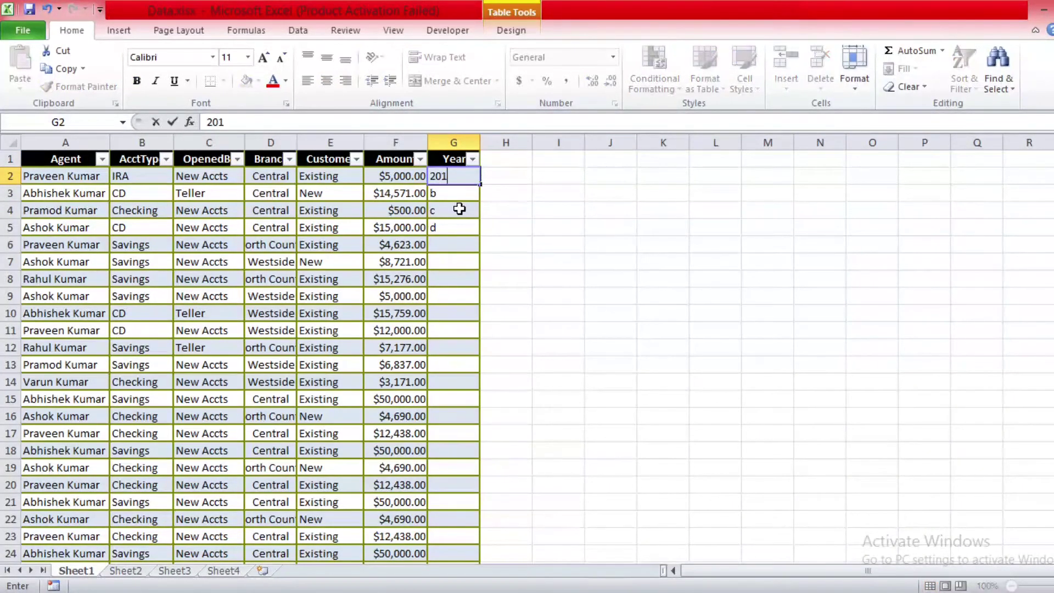
type("0")
key("Return")
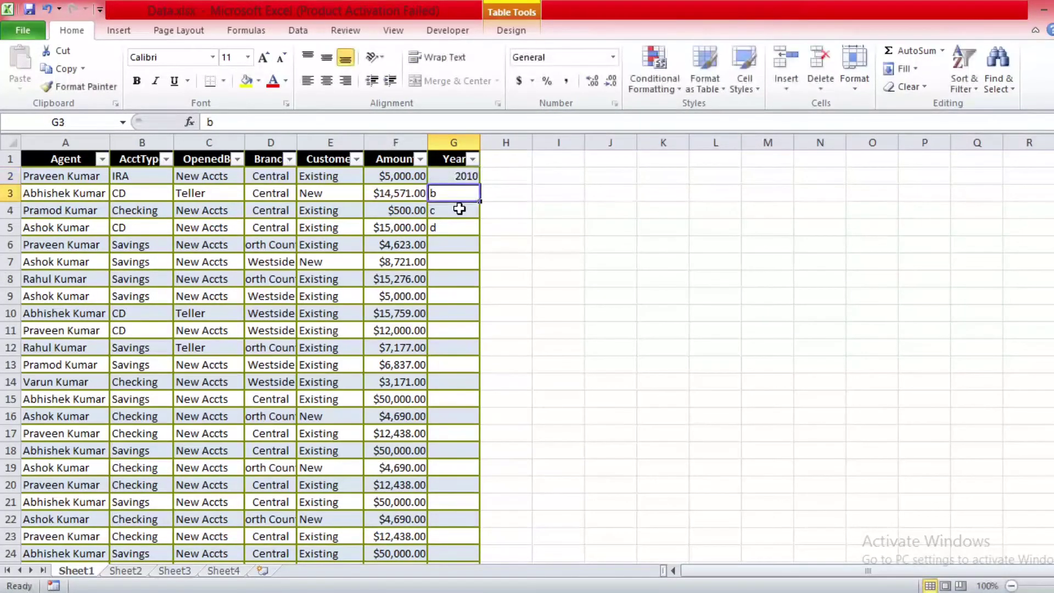
type("2011")
key("Return")
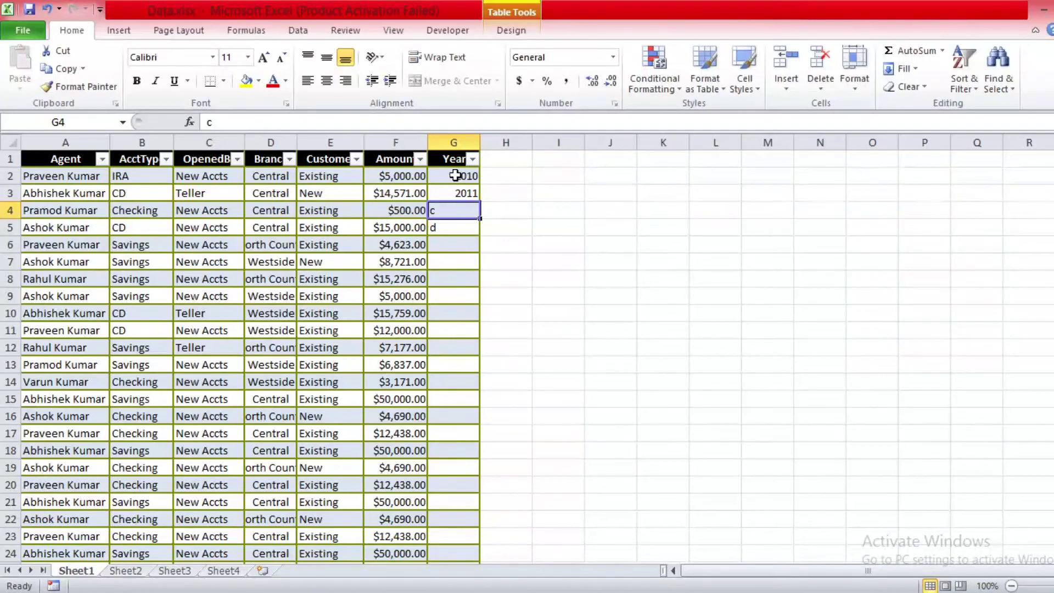
left_click_drag(454, 174, 479, 231)
double_click(479, 230)
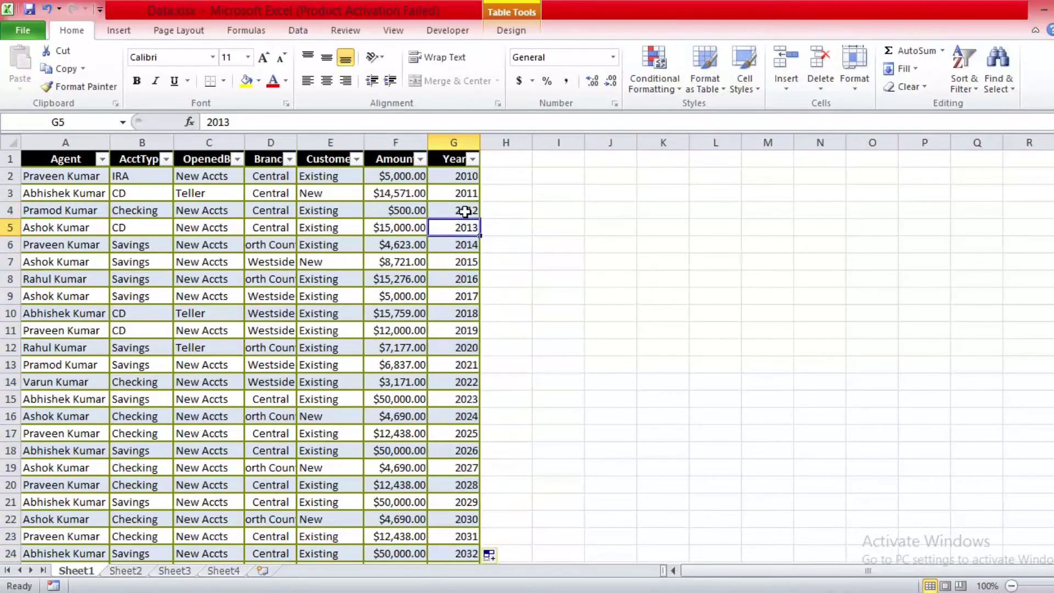
Check the Year column cells and save the workbook
left_click(458, 175)
left_click(455, 194)
left_click(455, 164)
left_click(438, 192)
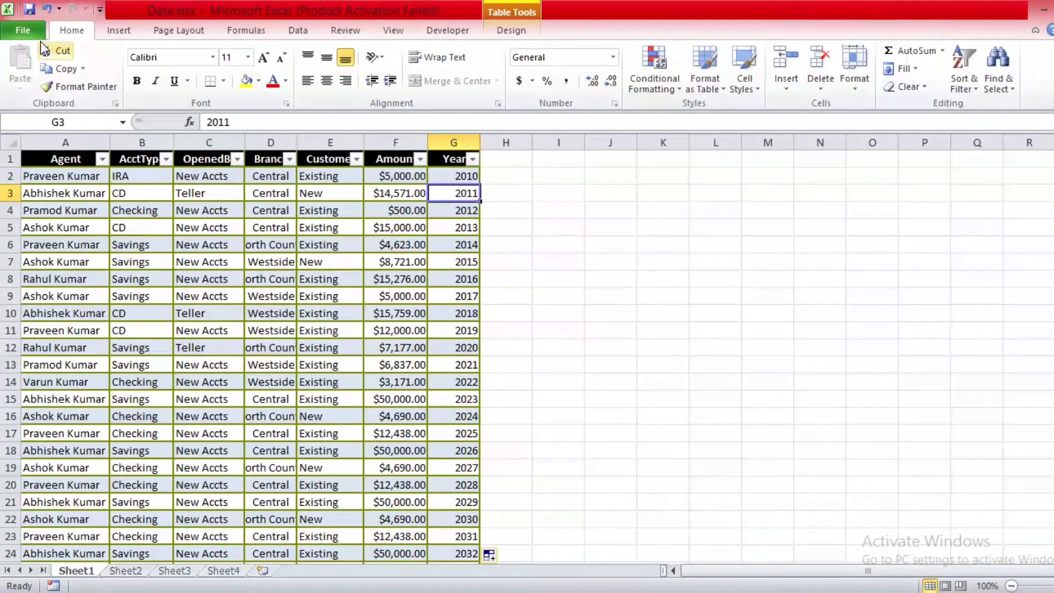
left_click(29, 14)
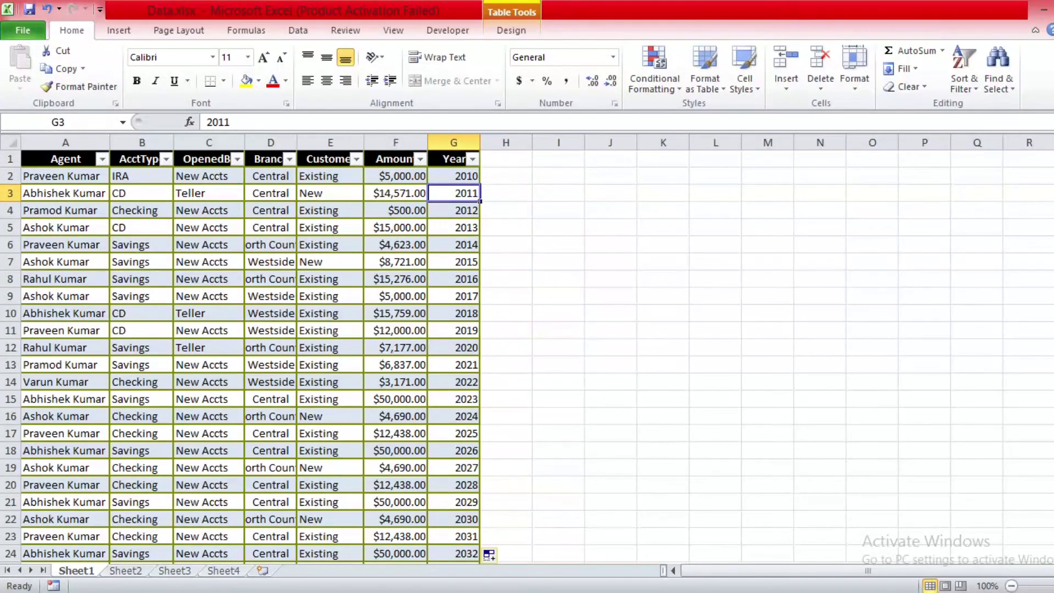
Dismiss the 'column City wasn't found' refresh error and open Power Query Editor on Table1
key("alt+Tab")
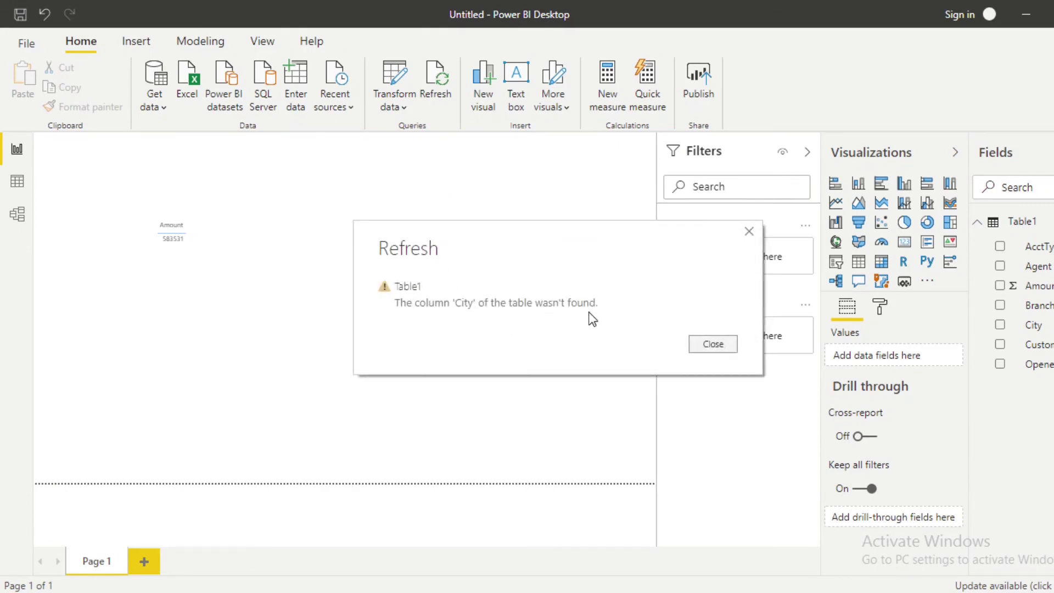
left_click(713, 346)
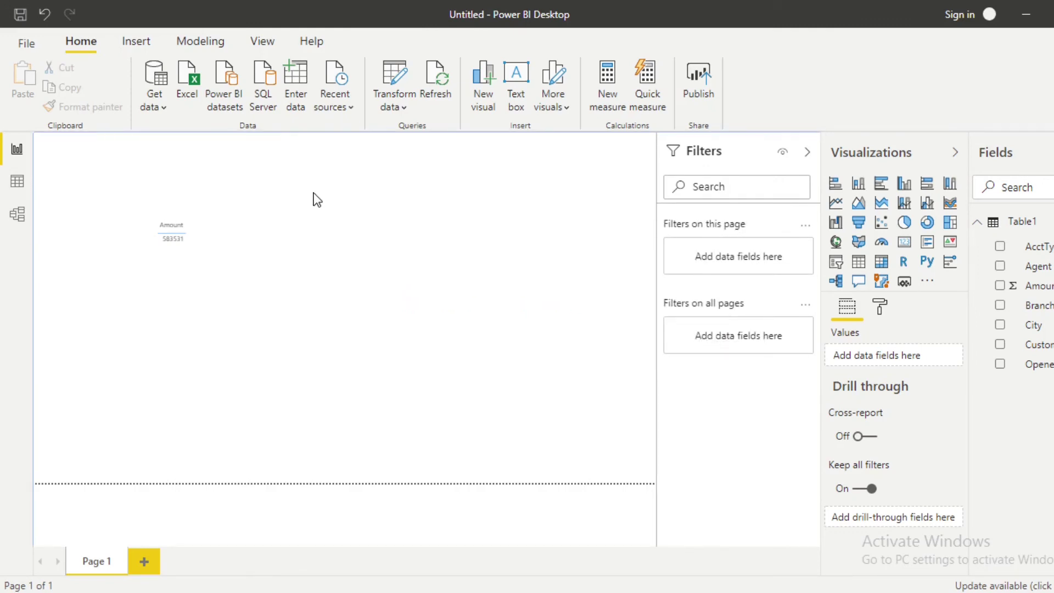
left_click(396, 108)
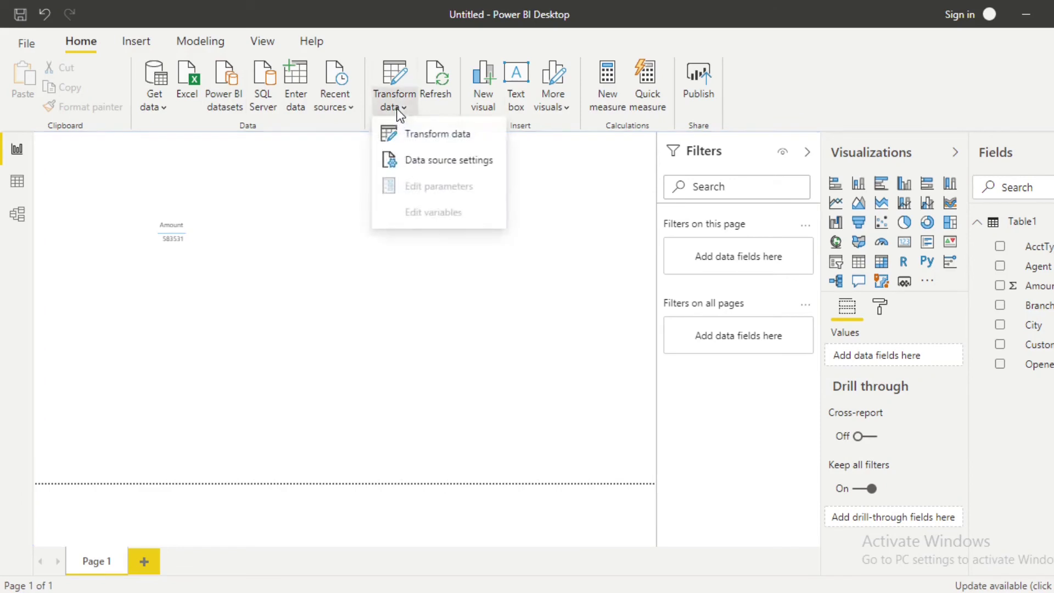
left_click(441, 133)
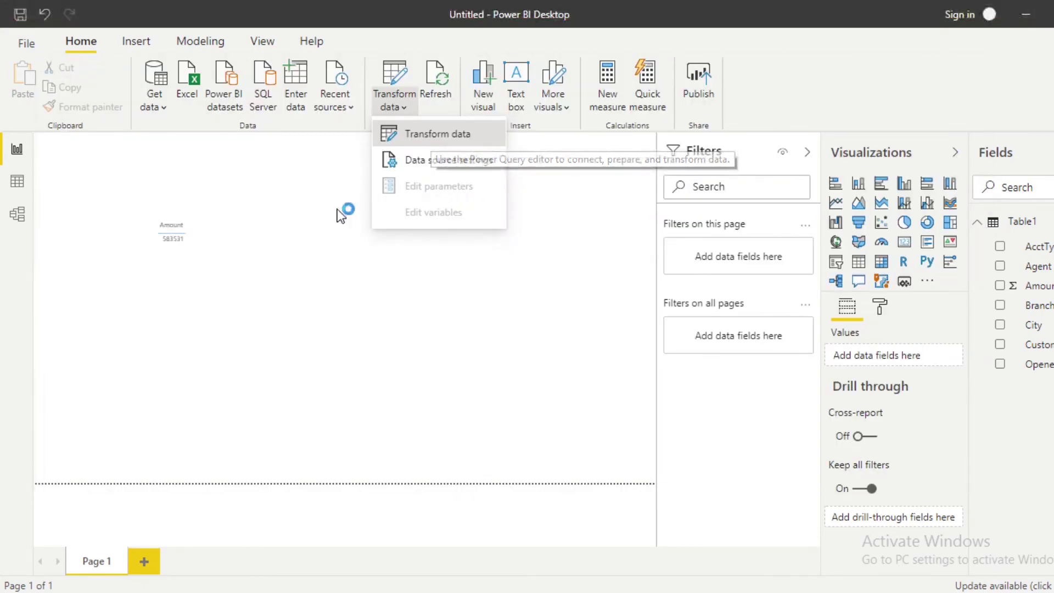
left_click(418, 134)
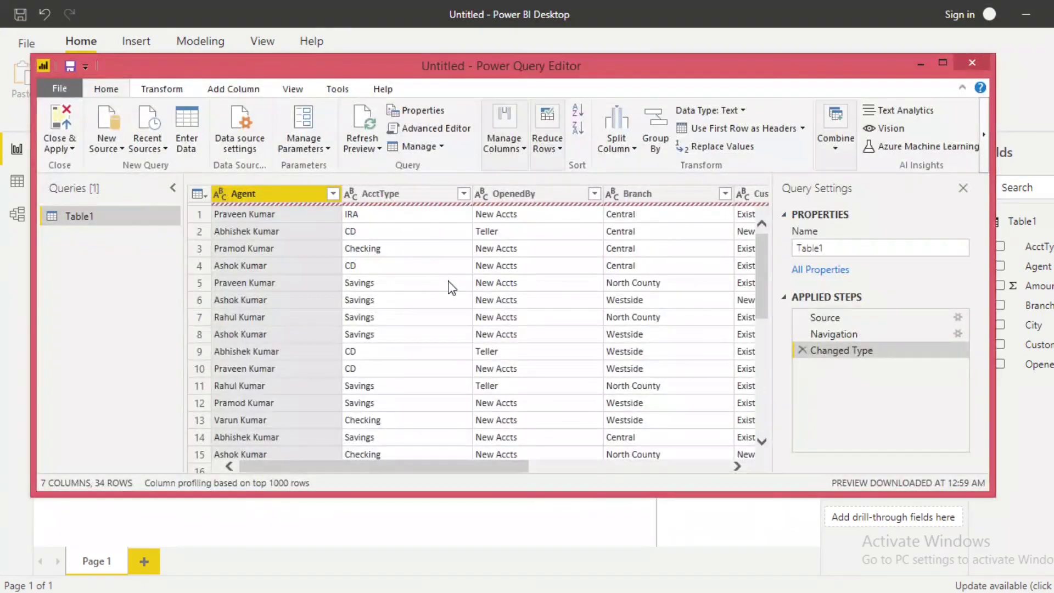
mouse_move(420, 71)
left_mouse_down()
mouse_move(418, 51)
mouse_move(417, 64)
left_mouse_up()
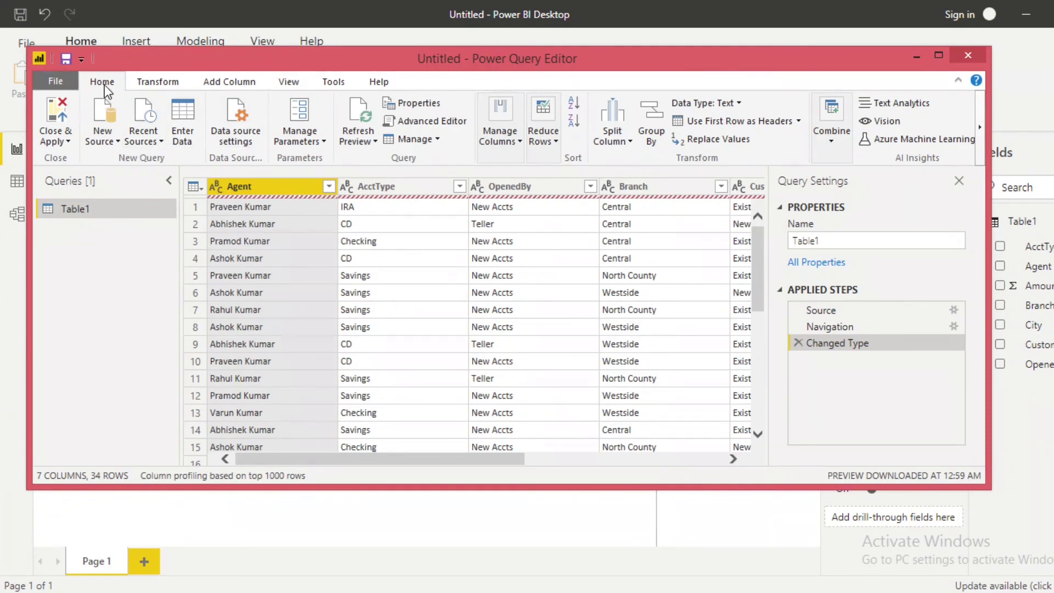
In Table1's Advanced Editor, start replacing "City" with Year in the Changed Type step
left_click(419, 124)
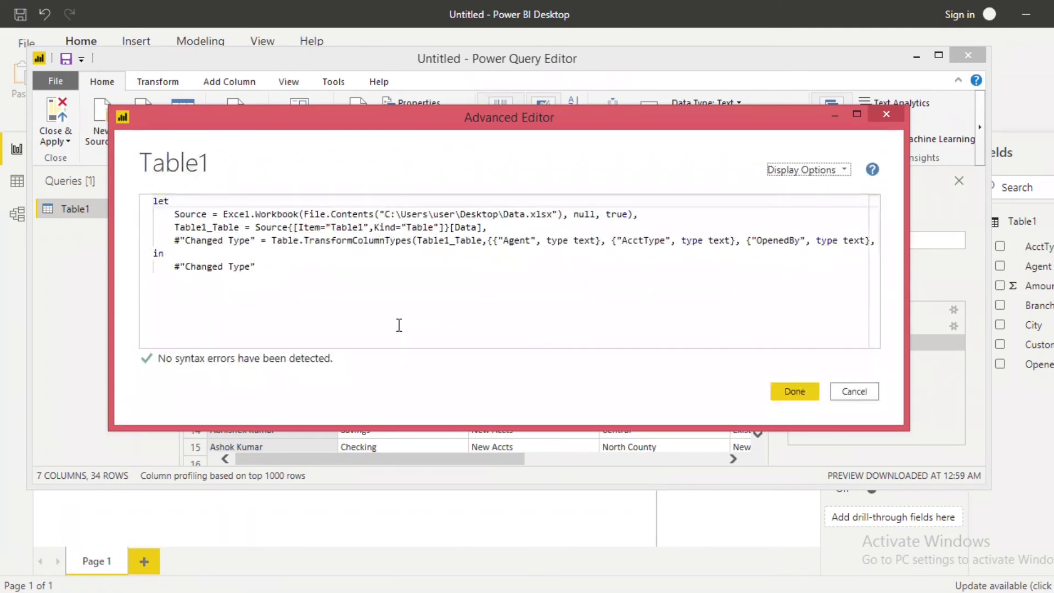
left_click_drag(305, 345, 718, 330)
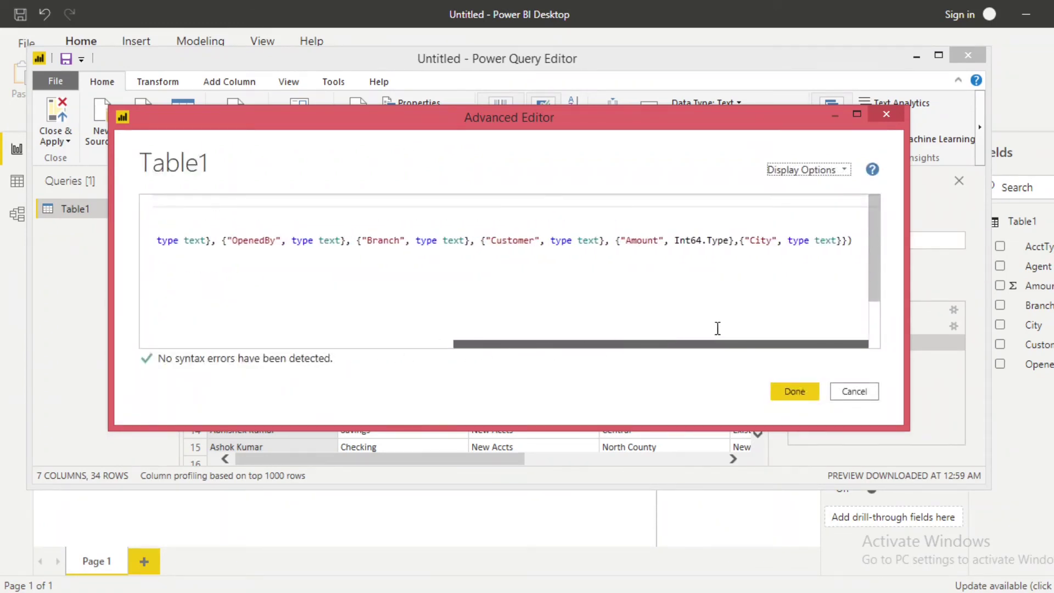
left_click(771, 240)
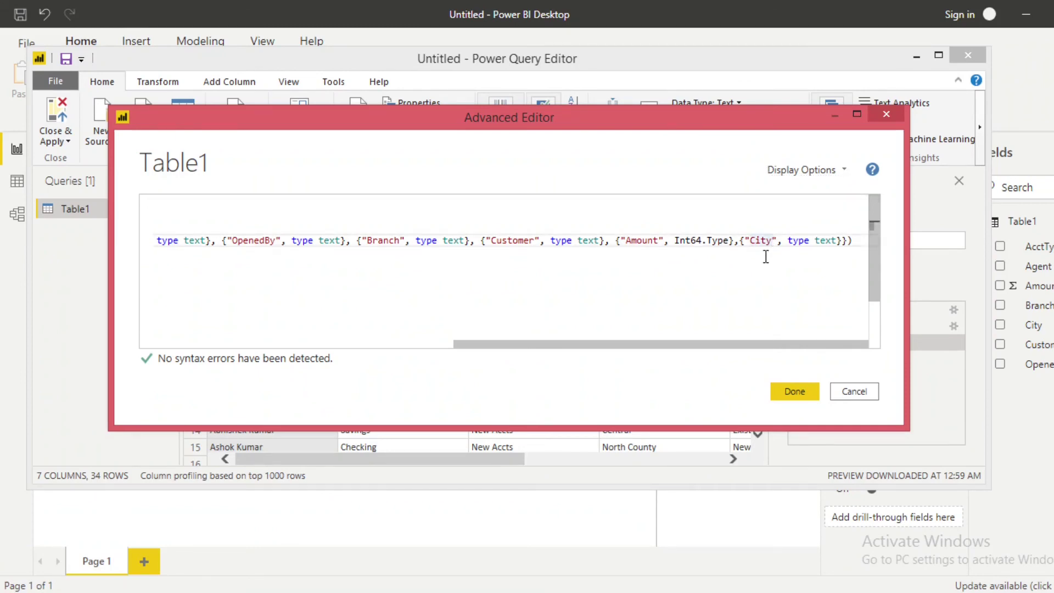
key("shift+Left")
key("shift+Left")
key("shift+Left")
key("shift+Left")
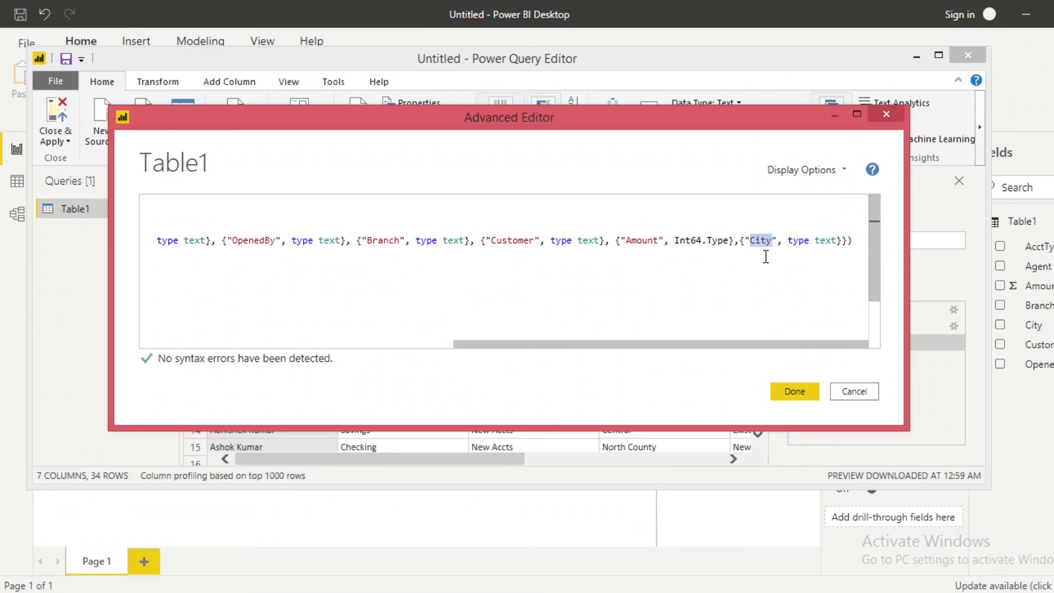
type("Ya")
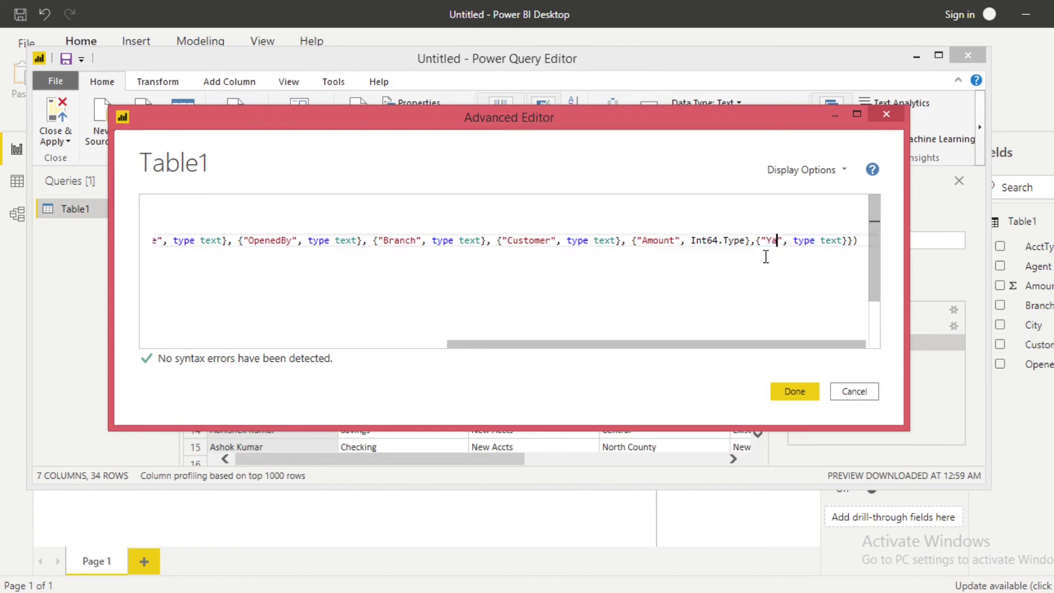
type("ar")
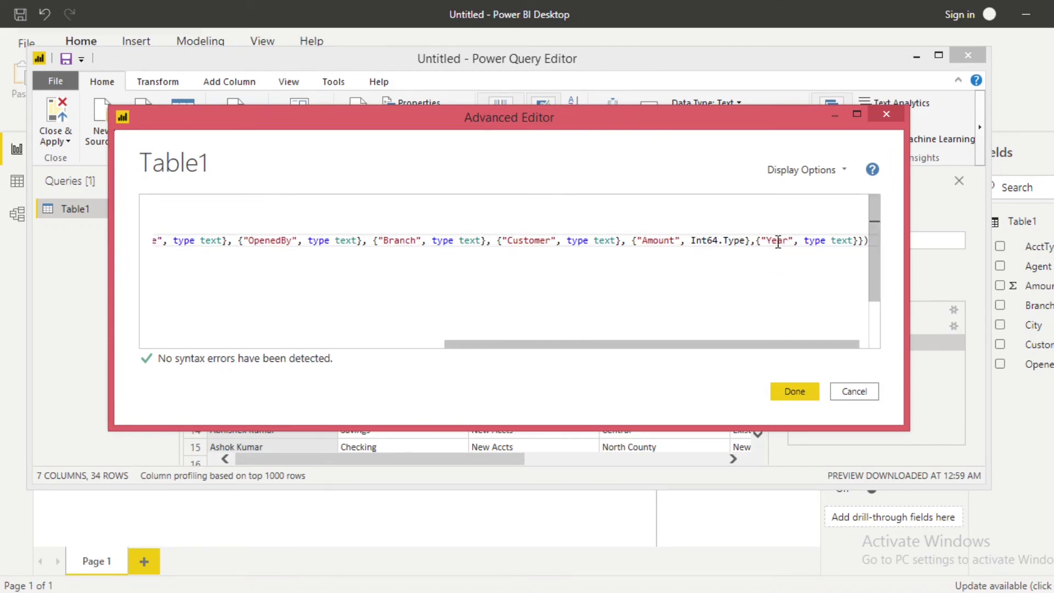
Accept the Year edit, close Power Query Editor, and apply the pending changes to reload the table
left_click(794, 392)
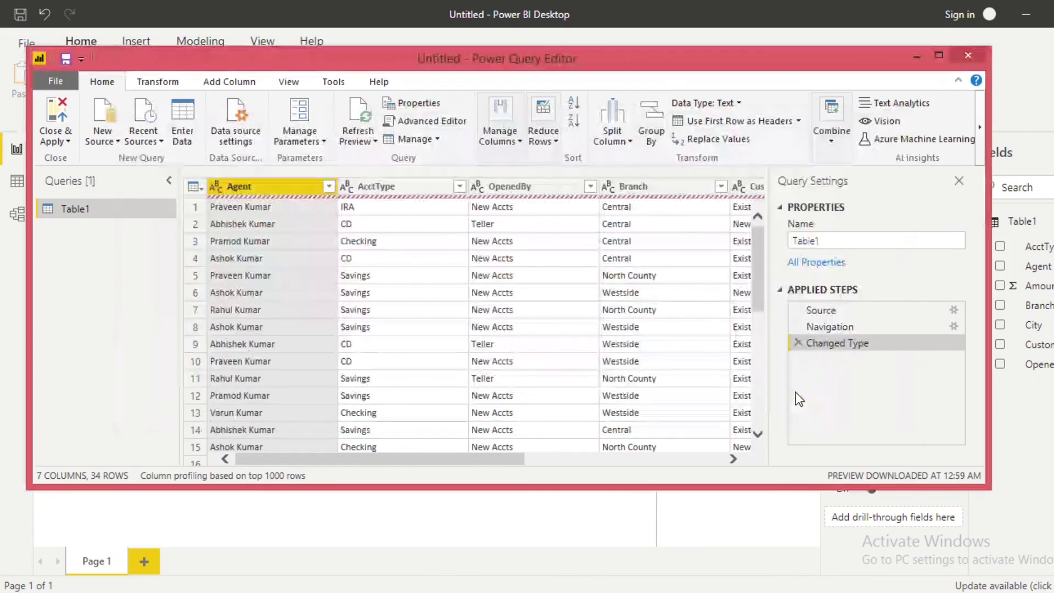
left_click(55, 137)
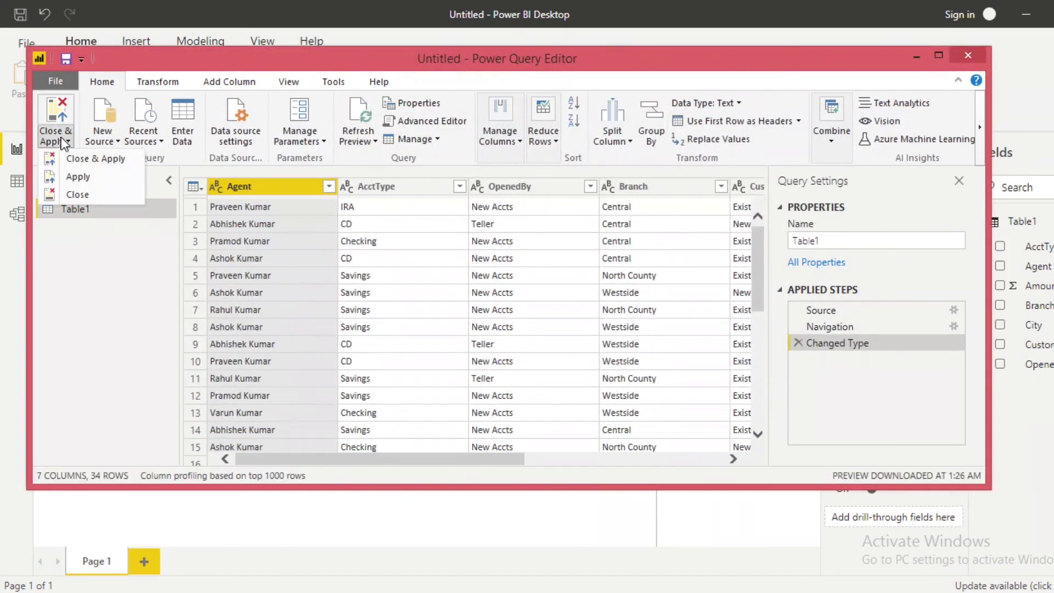
left_click(291, 281)
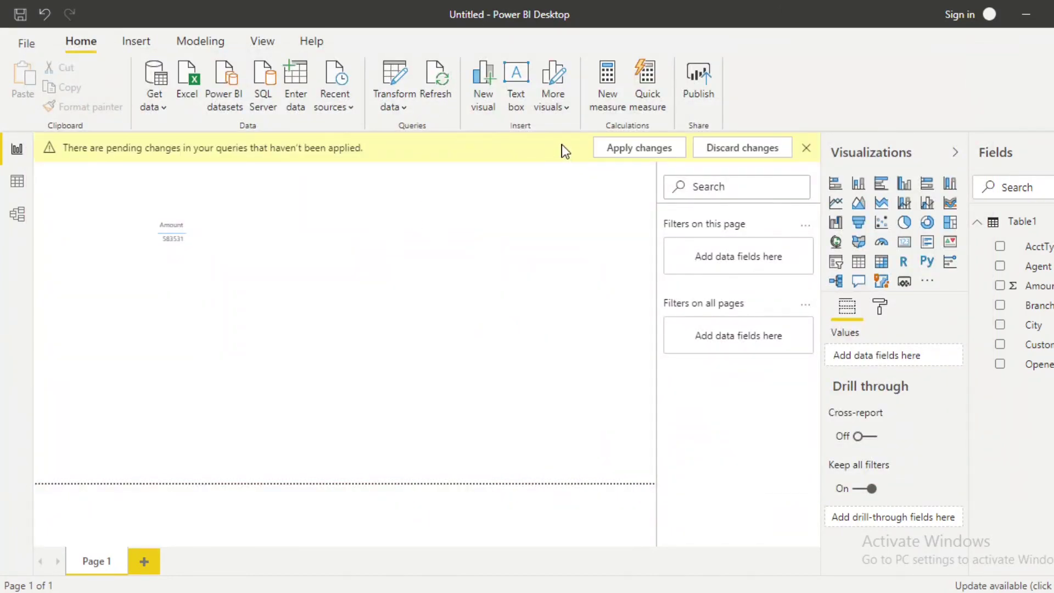
left_click(617, 156)
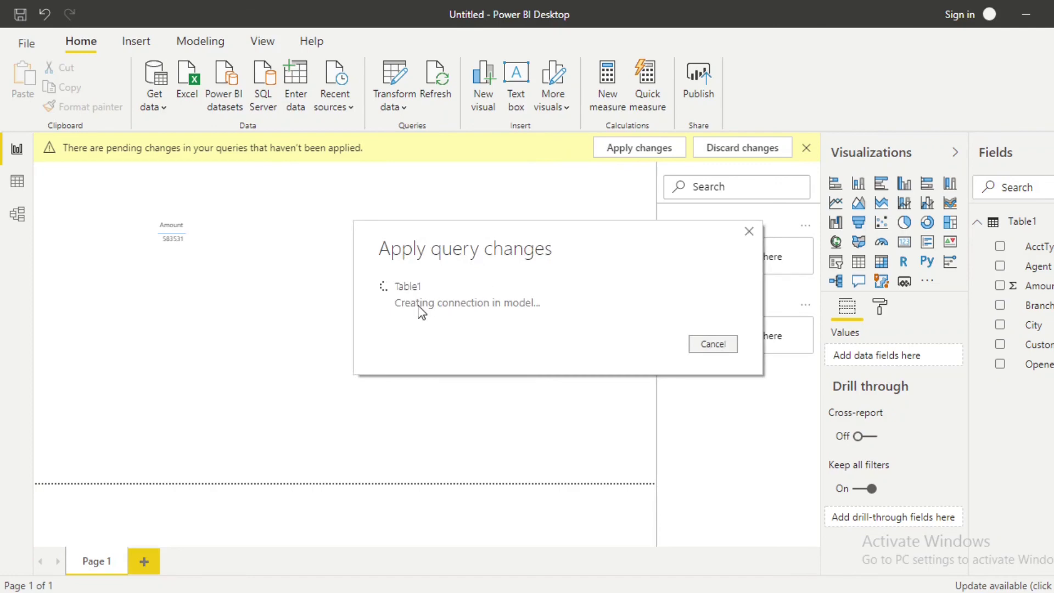